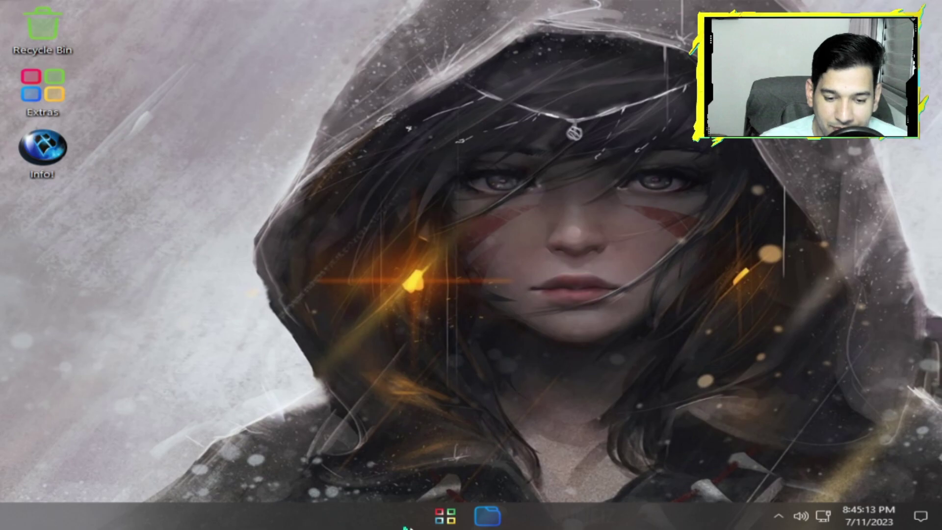
Step: Open Task Manager and examine the memory and CPU performance graphs
right_click(530, 517)
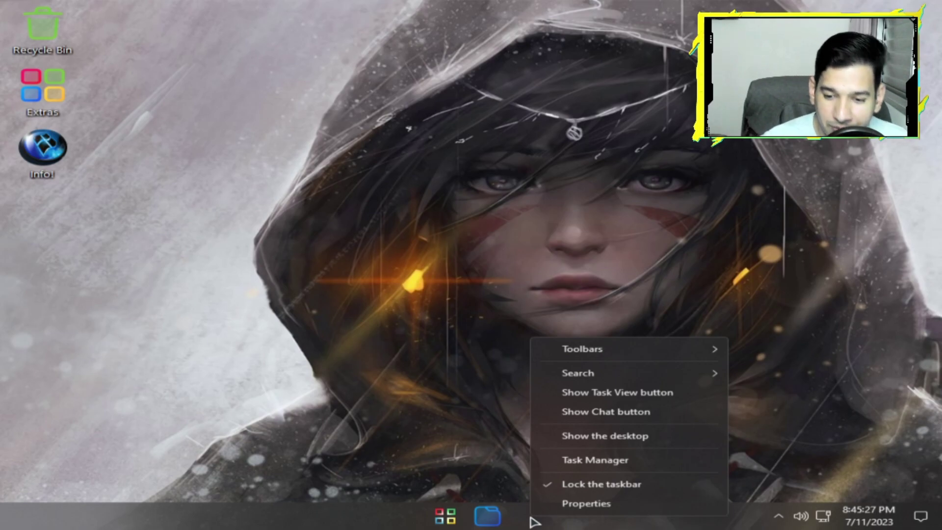
left_click(631, 465)
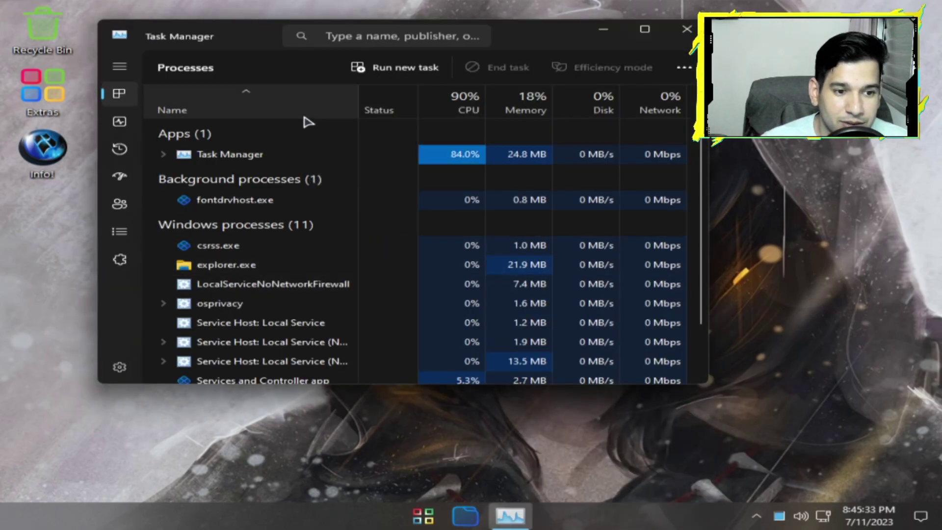
left_click(119, 122)
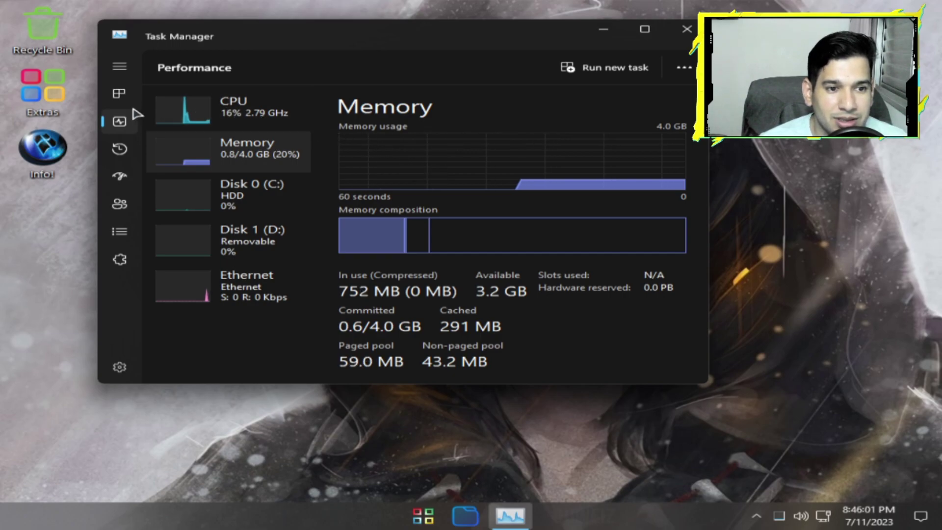
left_click(217, 111)
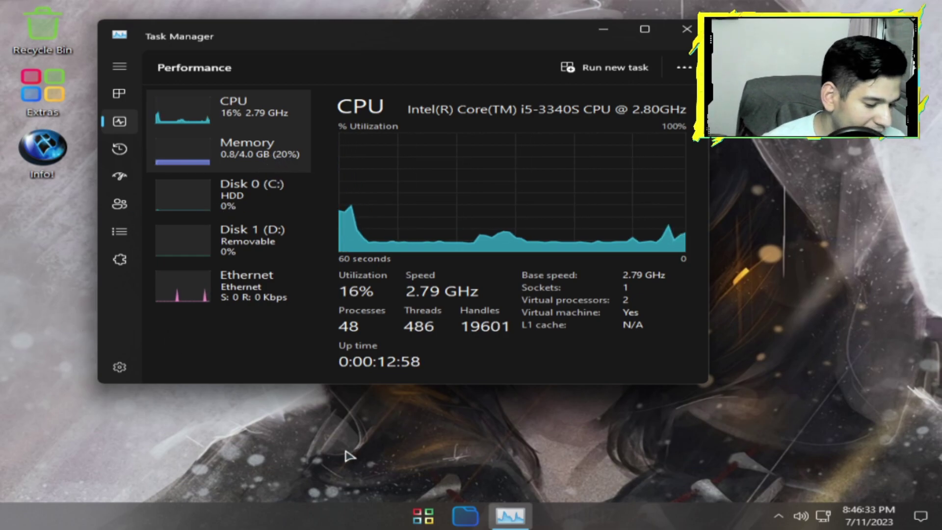
Step: Open This PC in File Explorer and eject the D: USB drive
key("super+e")
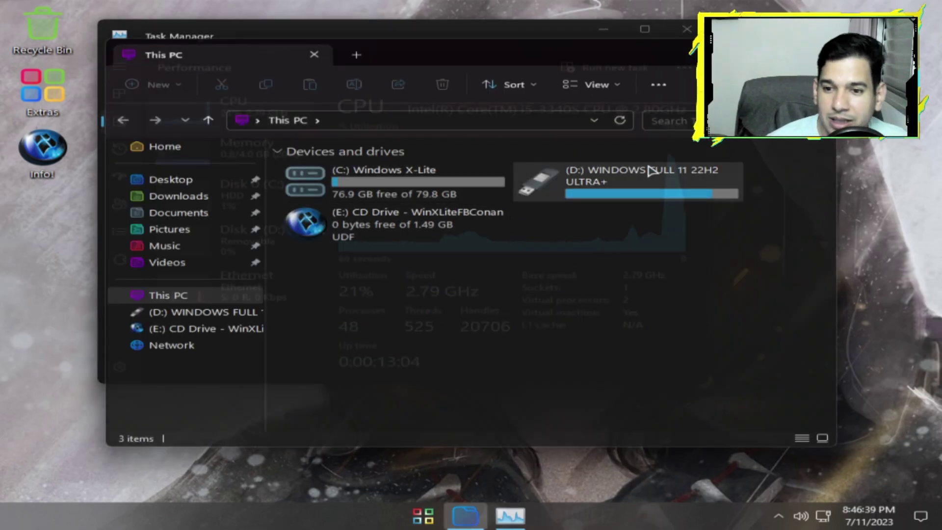
left_click(636, 180)
right_click(636, 179)
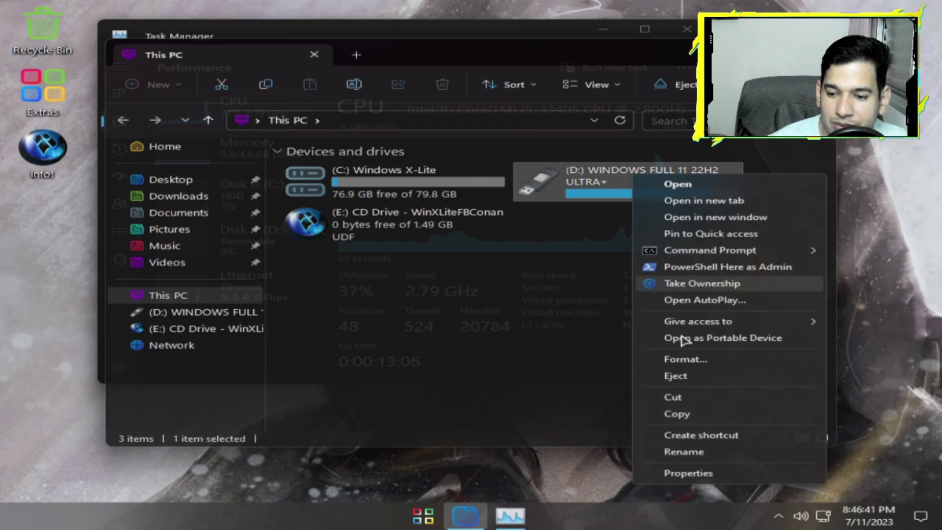
left_click(687, 377)
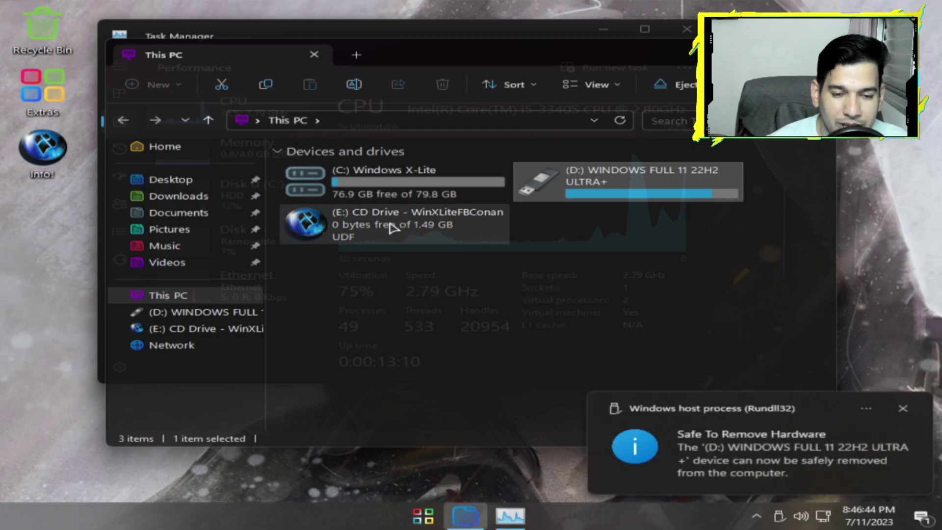
Step: Check the used and free space of the C: Windows X-Lite drive in its properties, and close them
right_click(375, 174)
left_click(429, 404)
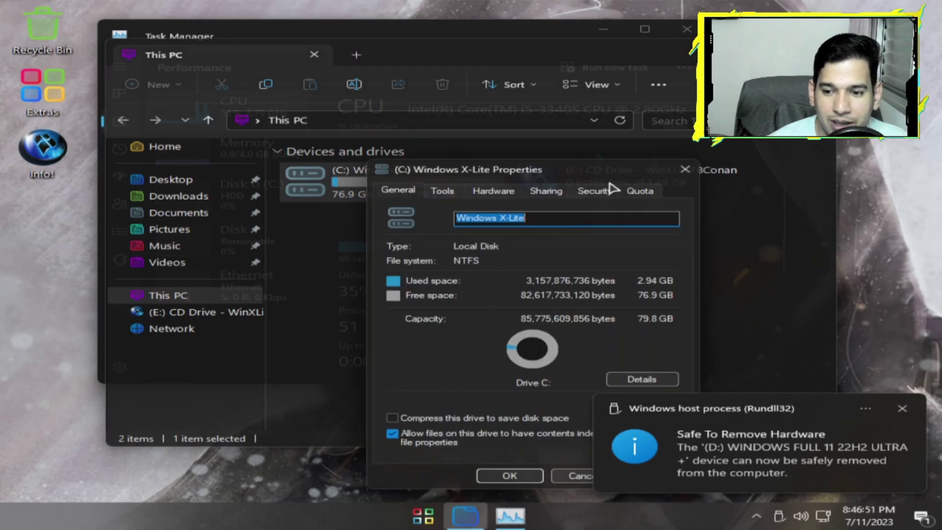
left_click_drag(610, 185, 414, 69)
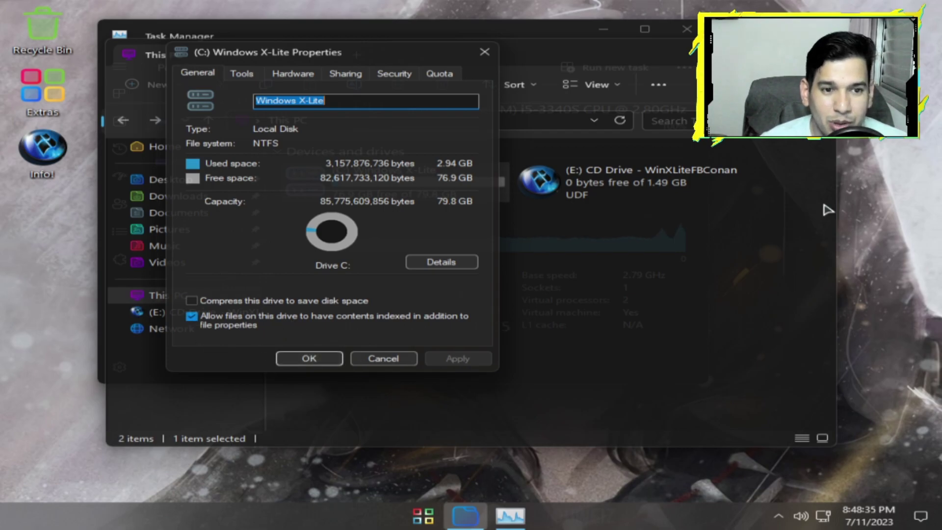
left_click(319, 360)
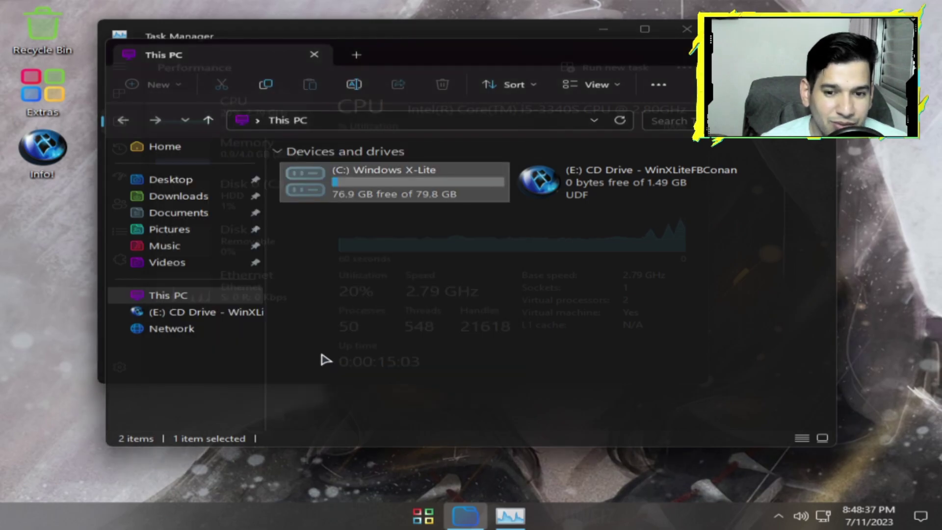
Step: View the properties of the E: CD drive WinXLiteFBConan
right_click(613, 195)
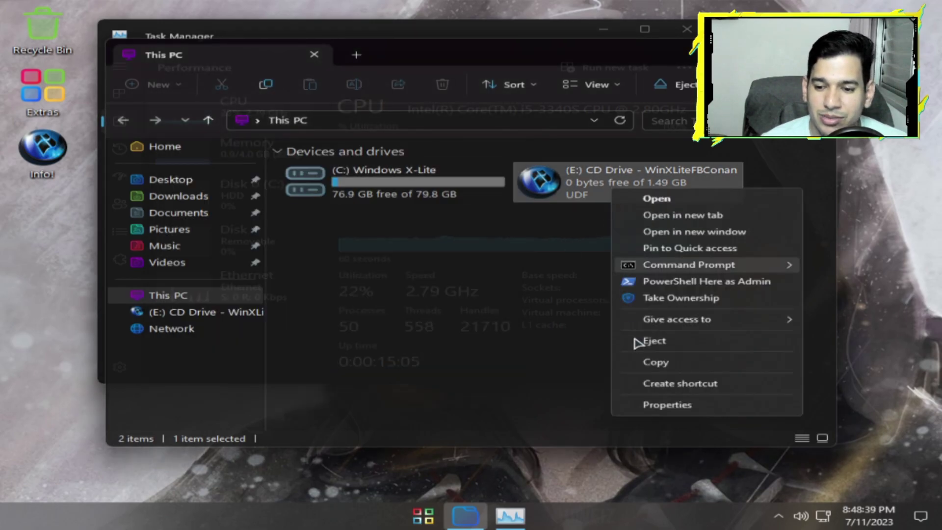
left_click(657, 405)
left_click_drag(774, 184, 227, 65)
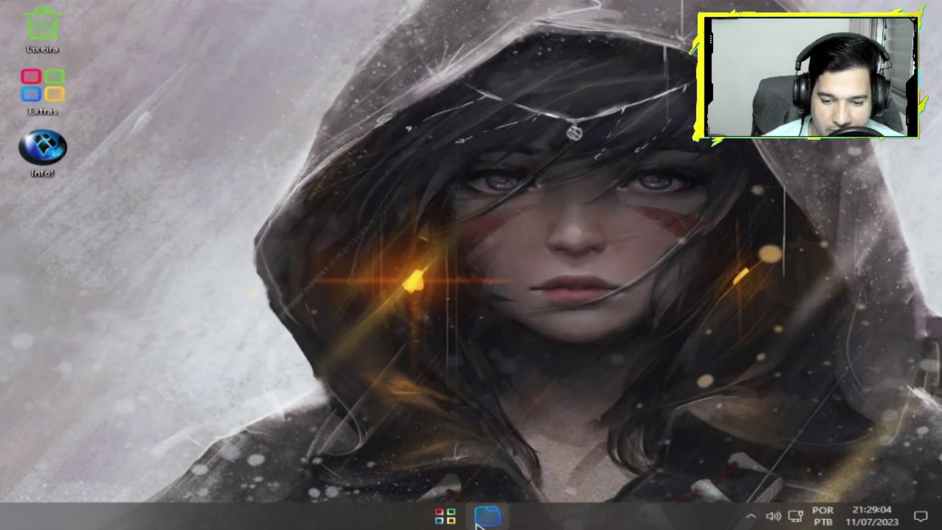
left_click(445, 515)
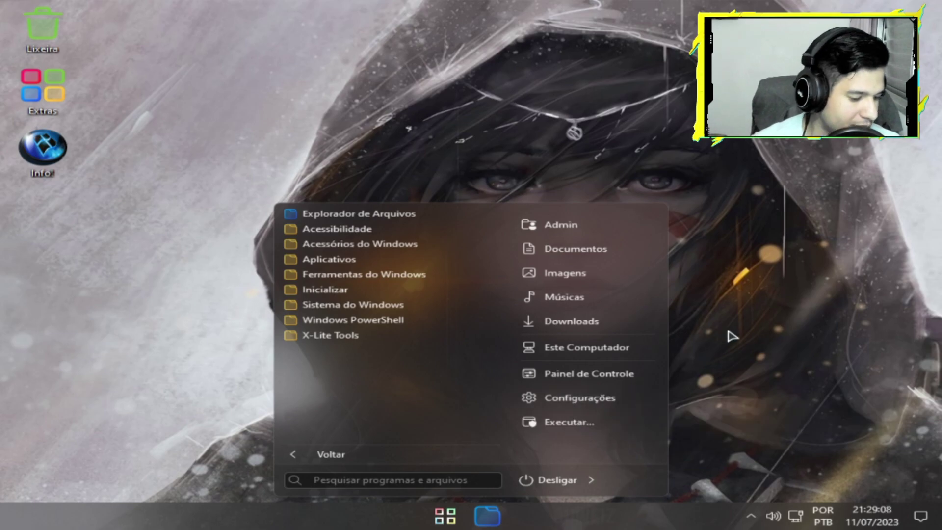
left_click(730, 336)
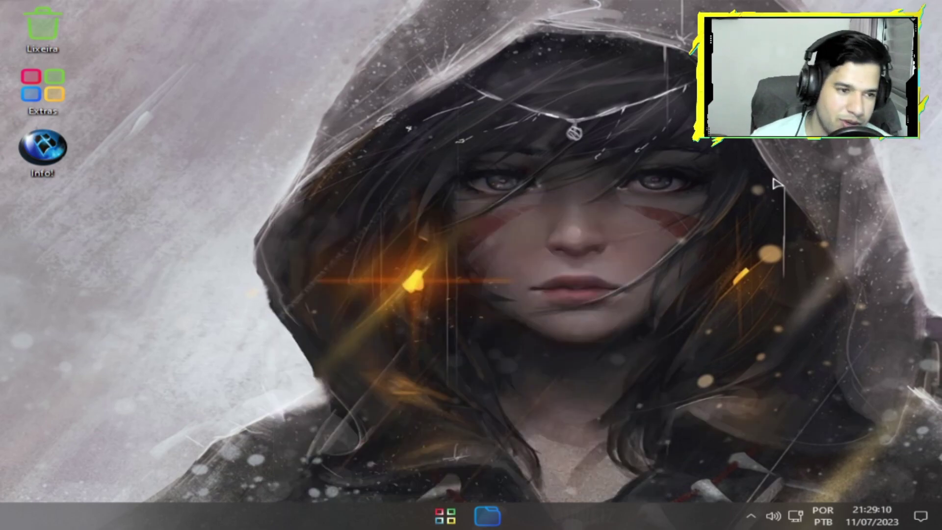
Step: Open File Explorer on the Portuguese desktop, review drive C:'s disk usage in its properties, and close both windows
key("super+e")
left_click(417, 191)
right_click(417, 190)
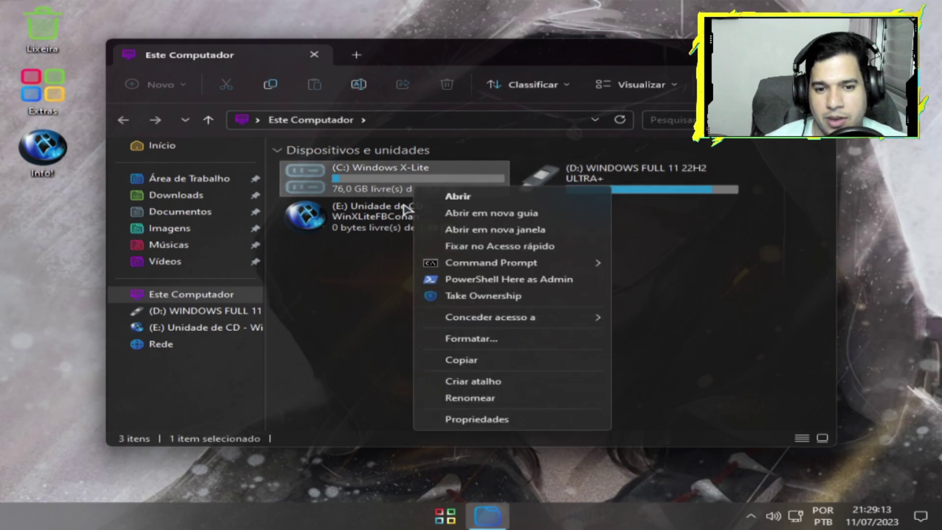
left_click(489, 420)
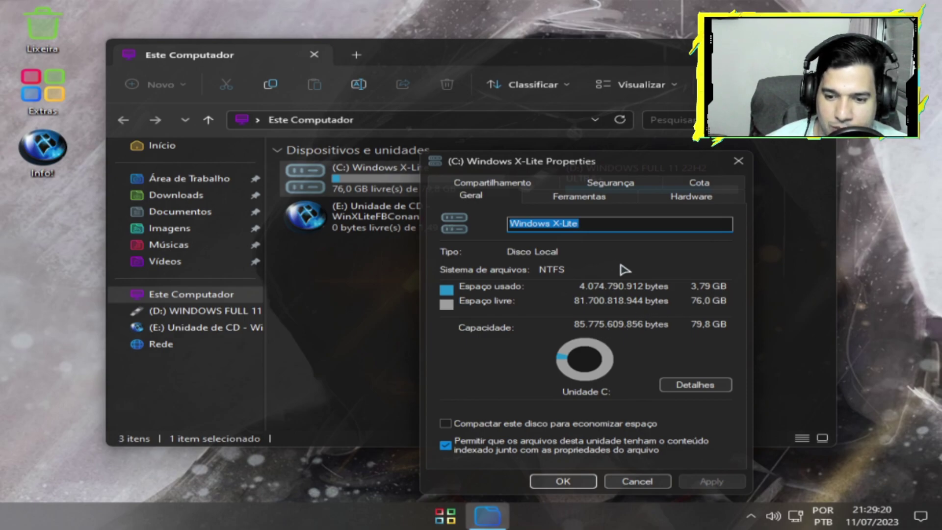
left_click(739, 161)
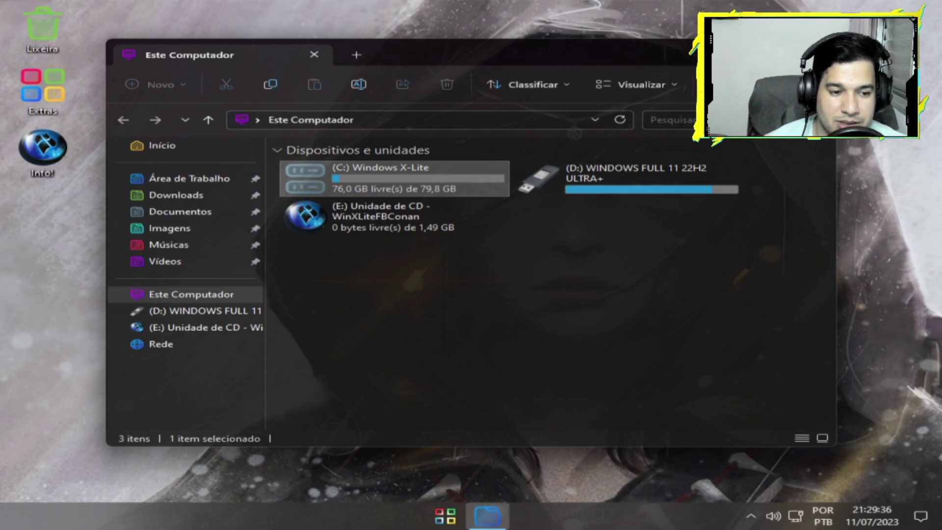
left_click(823, 54)
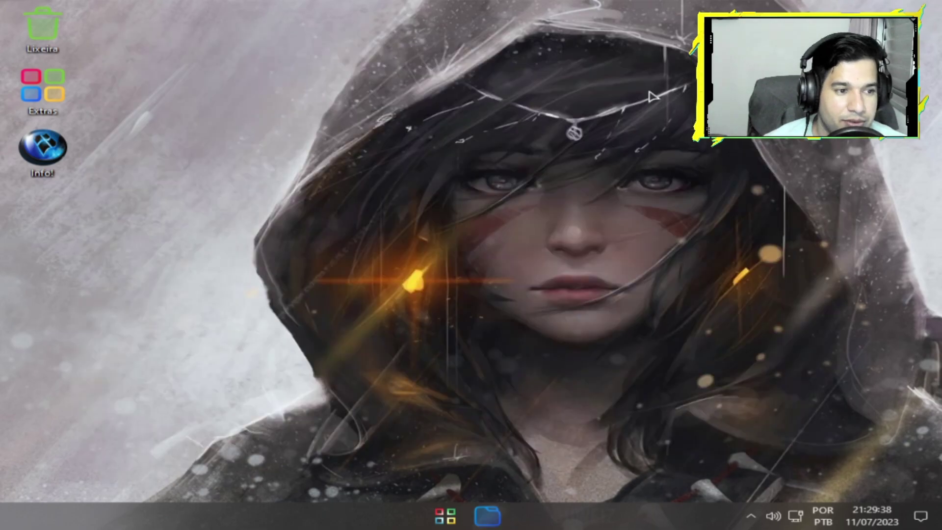
Step: Look through the Área de Trabalho and Downloads folders in File Explorer, and close the window
mouse_move(54, 100)
left_mouse_down()
mouse_move(135, 121)
mouse_move(44, 103)
left_mouse_up()
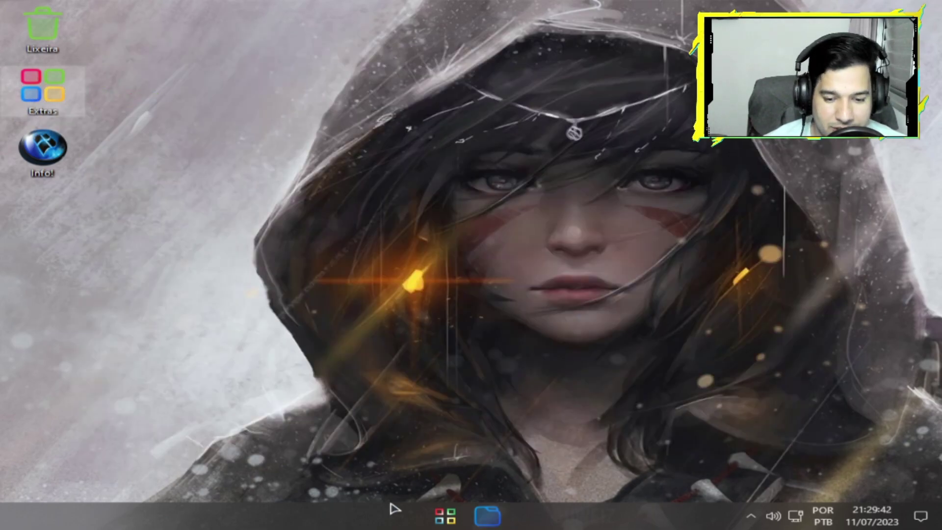
left_click(591, 518)
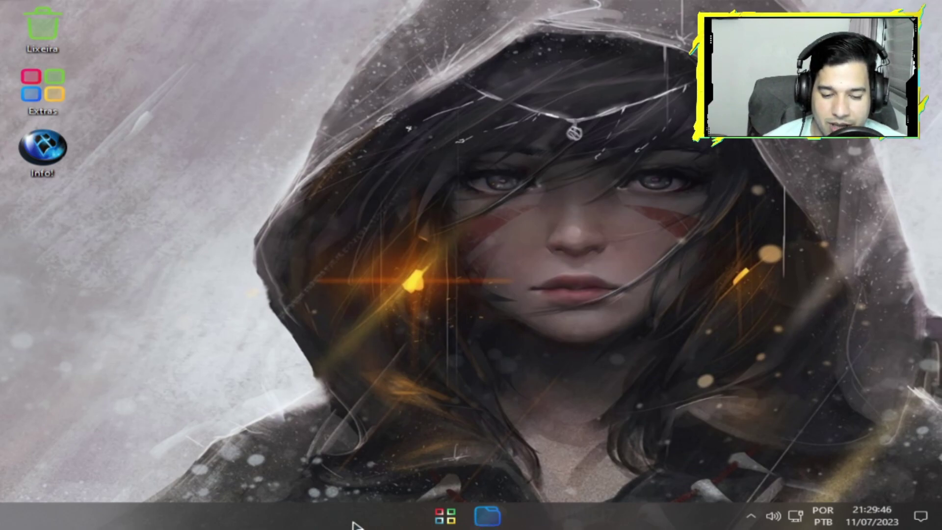
left_click(491, 515)
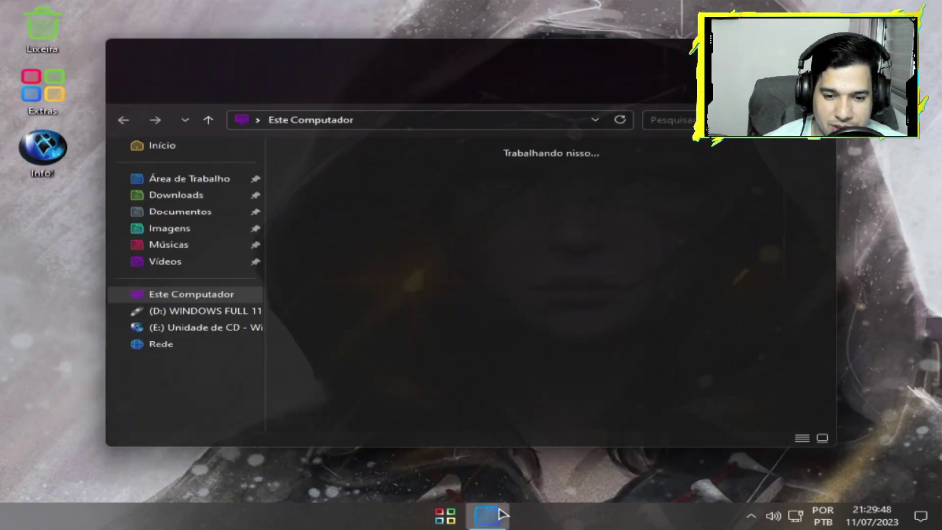
left_click(188, 180)
left_click(181, 196)
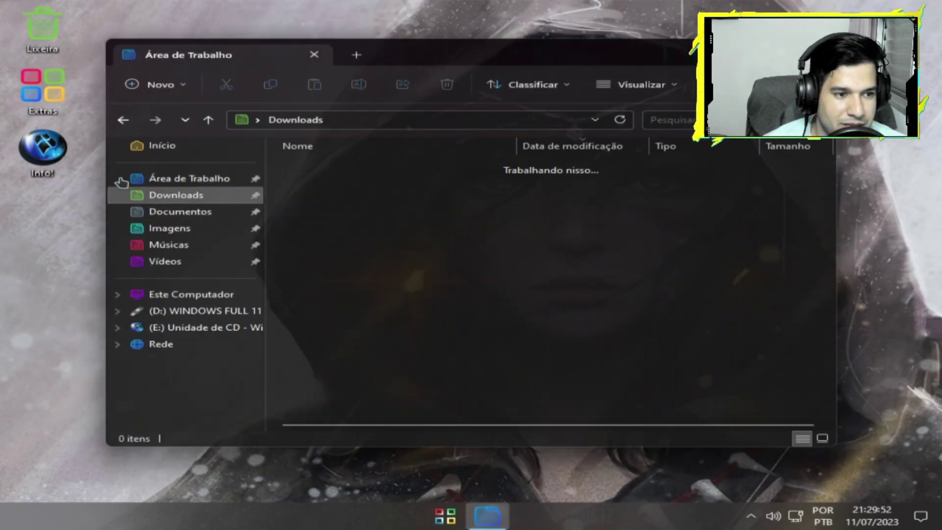
key("alt+F4")
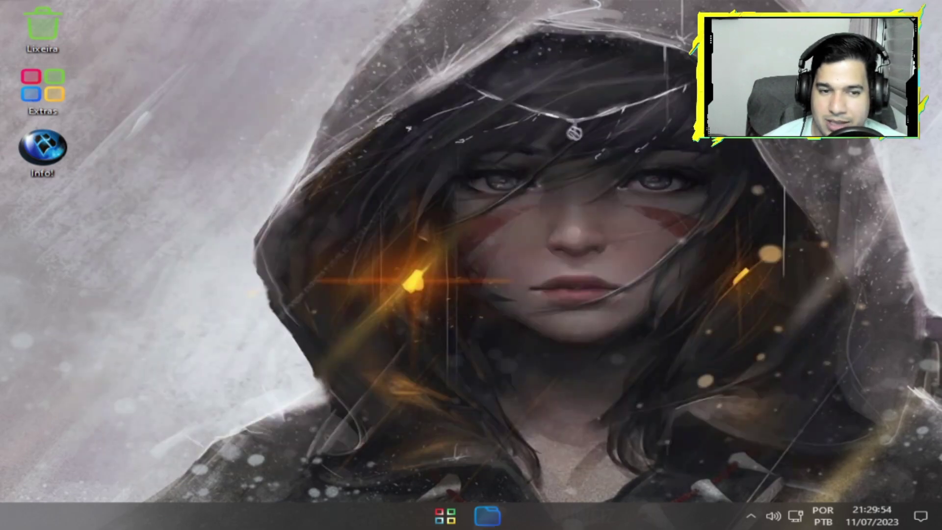
Step: Open the Extras folder from the desktop, maximize its window, look into Guides and return to the 0ptional folder
double_click(54, 101)
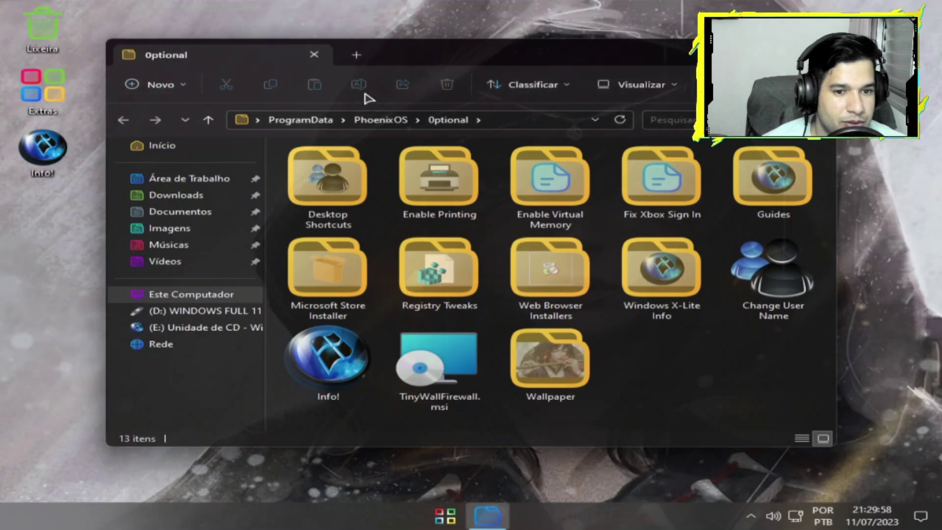
key("super+Up")
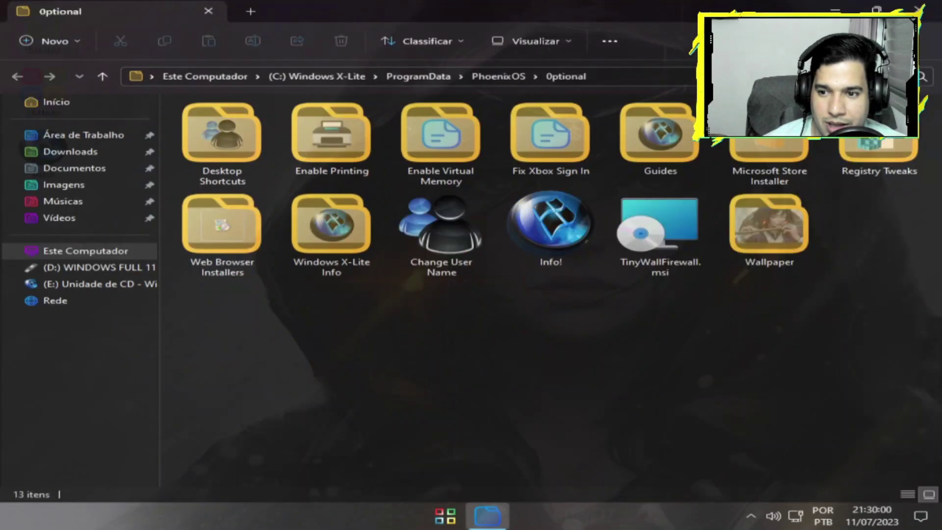
double_click(637, 141)
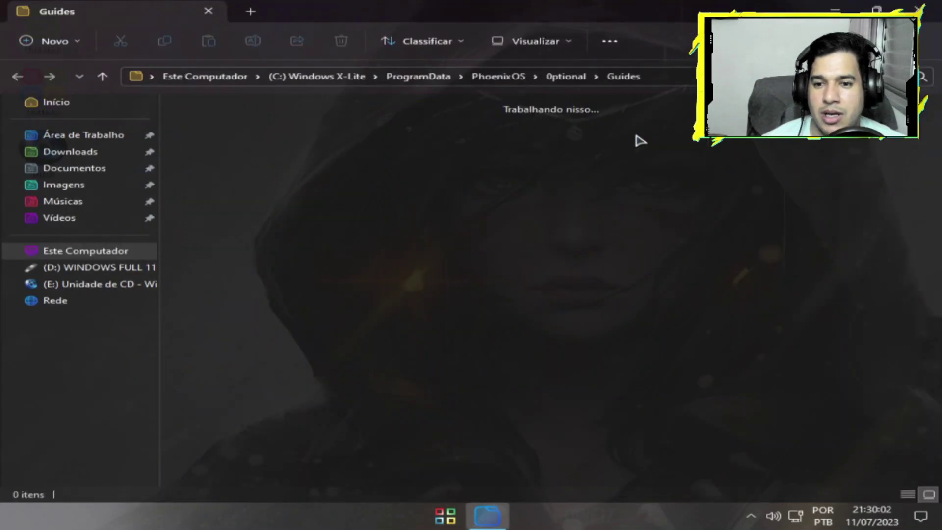
left_click(18, 76)
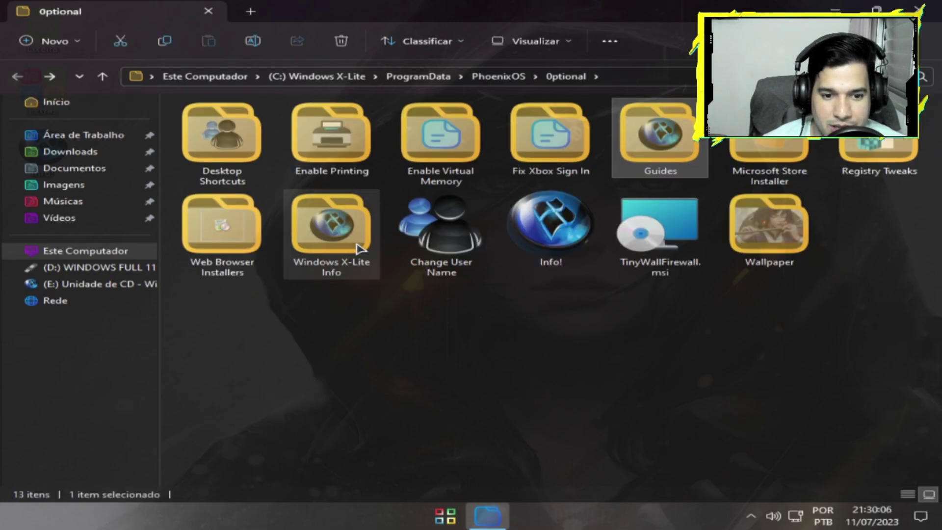
Step: Launch the Power shortcut from the Desktop Shortcuts folder, examine the advanced power settings and close their dialog
double_click(226, 150)
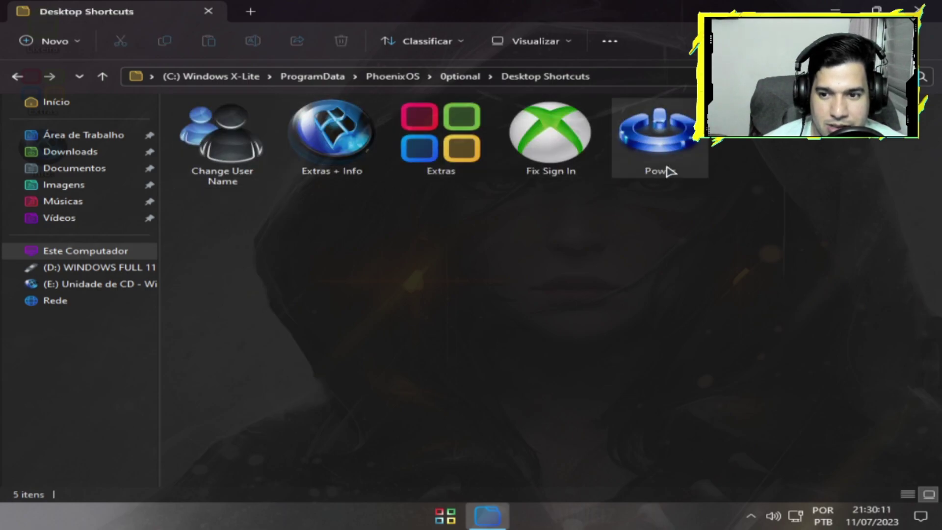
left_click(637, 128)
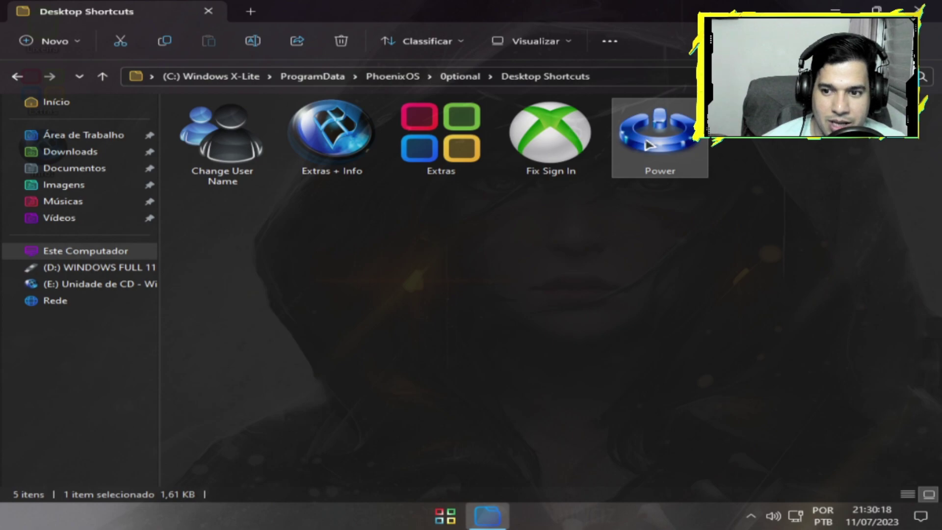
double_click(647, 144)
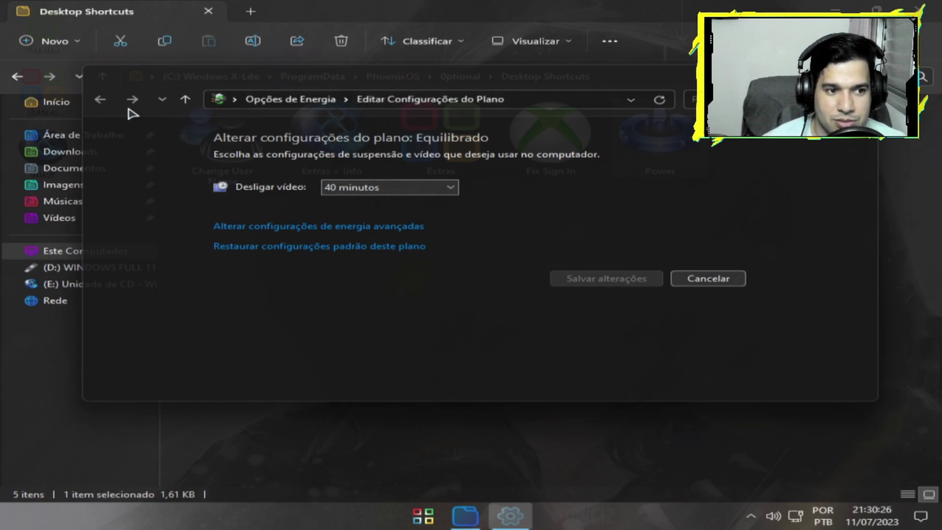
left_click(334, 227)
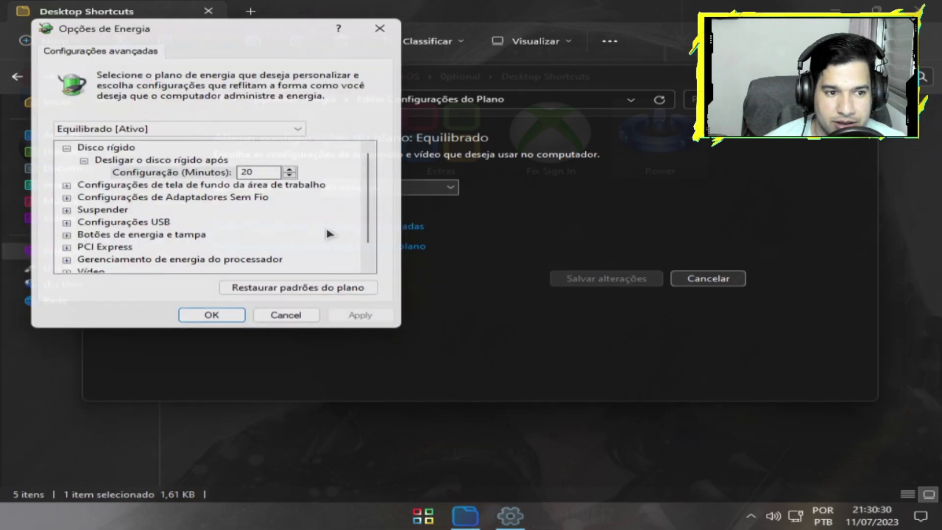
left_click(379, 30)
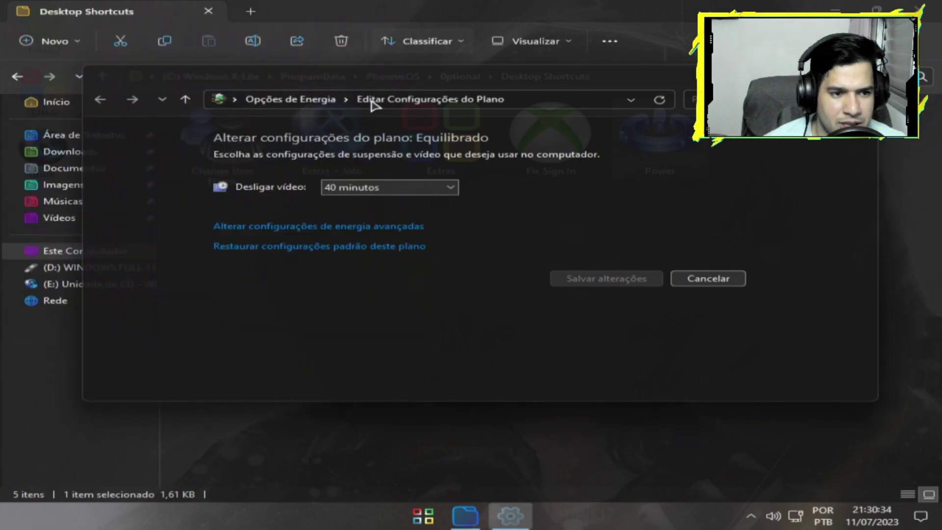
Step: Restore the default settings of the Equilibrado power plan and go to the Opções de Energia overview
left_click(322, 247)
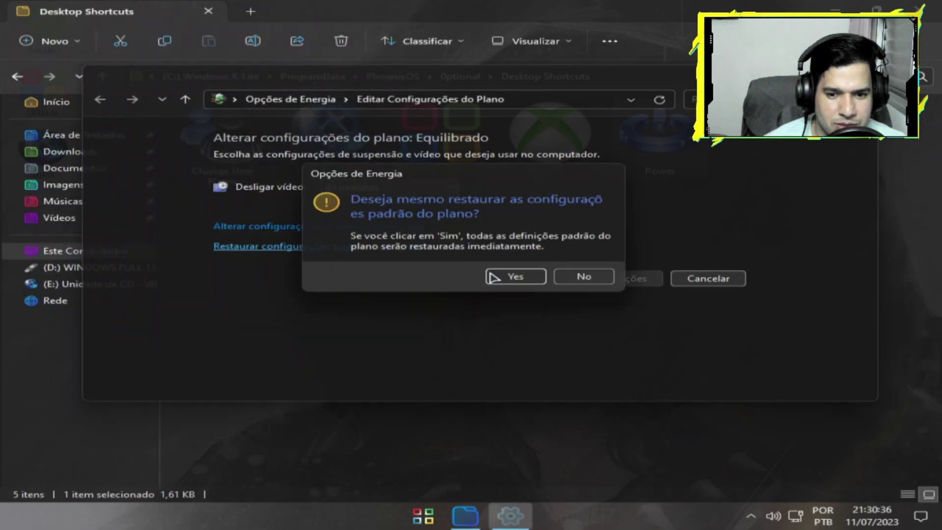
left_click(519, 275)
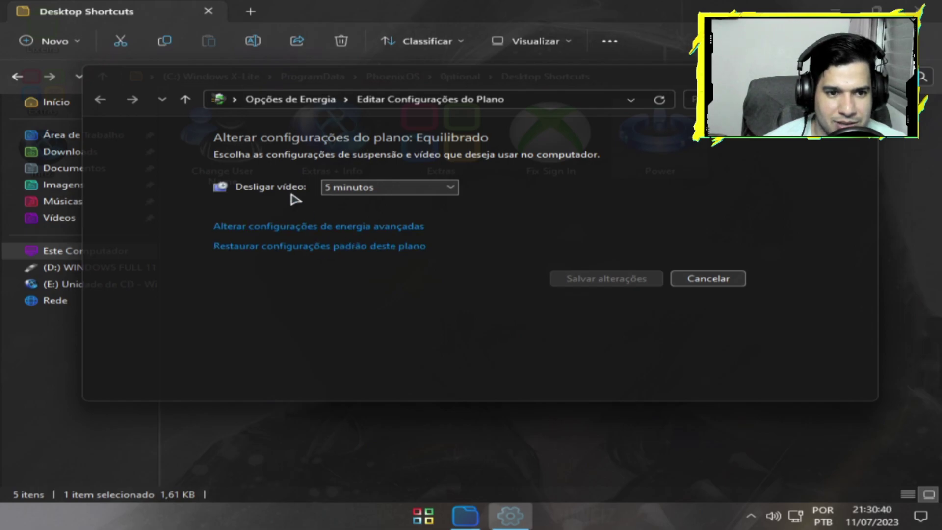
left_click(304, 103)
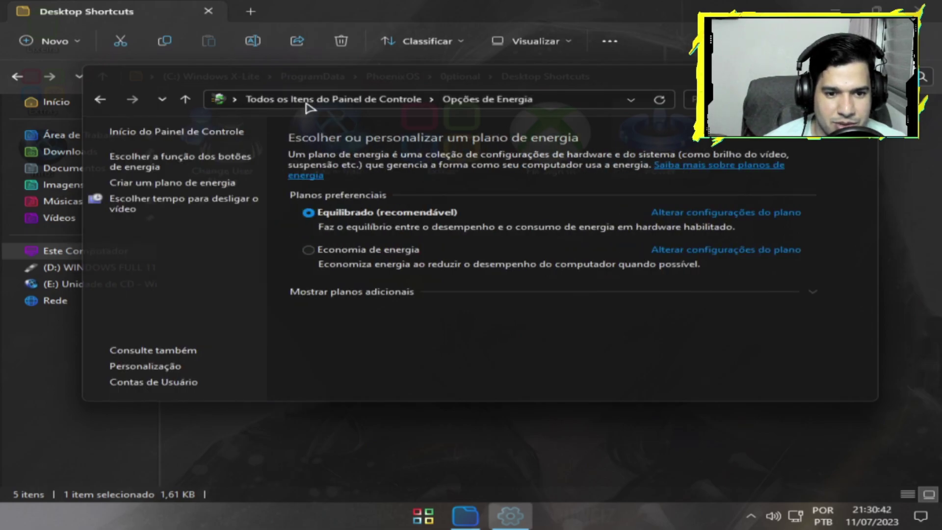
Step: Show the additional power plans, activate the Alto desempenho plan and close the power options
left_click(794, 294)
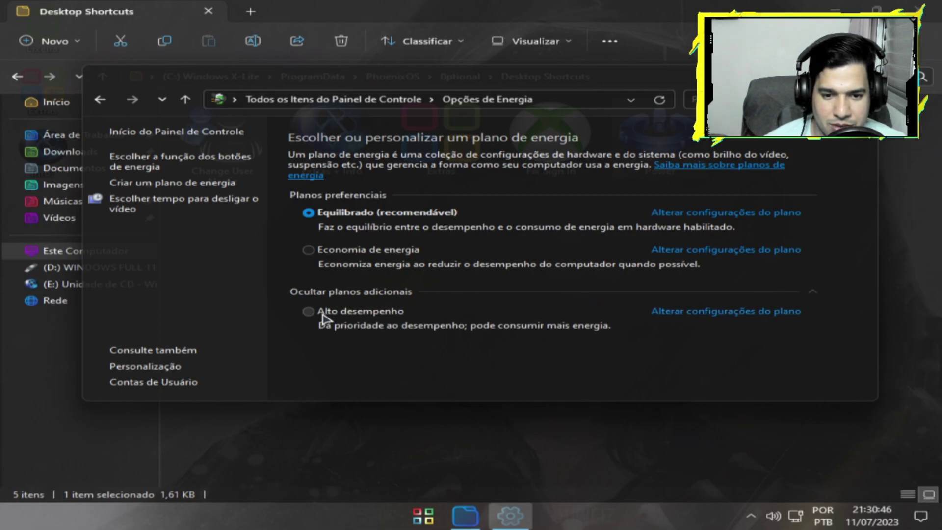
left_click(323, 317)
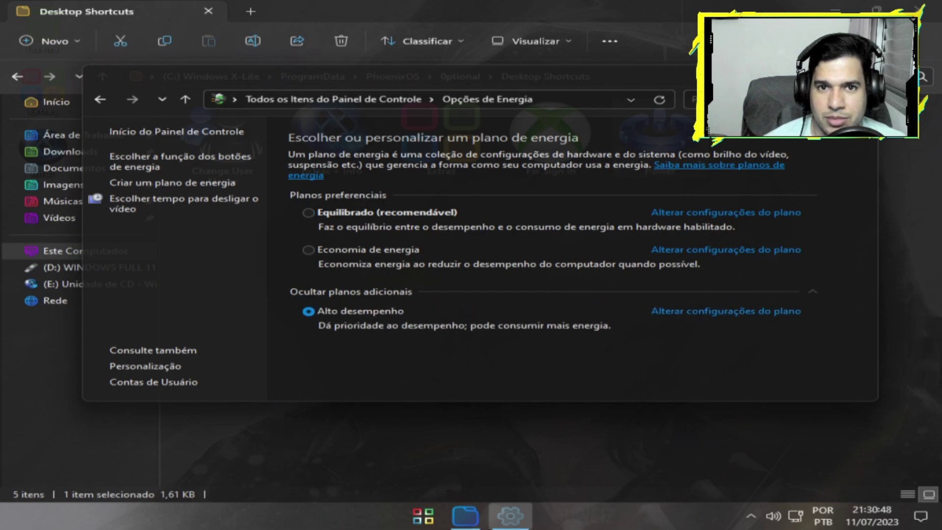
key("alt+F4")
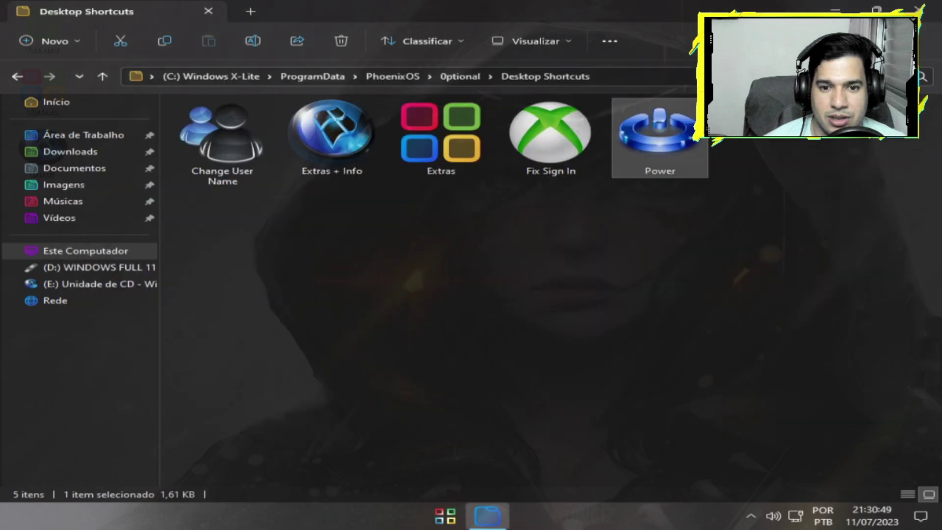
Step: Launch the Change User Name shortcut, inspect the administrator account's rename and password creation pages, and close the window
left_click(220, 183)
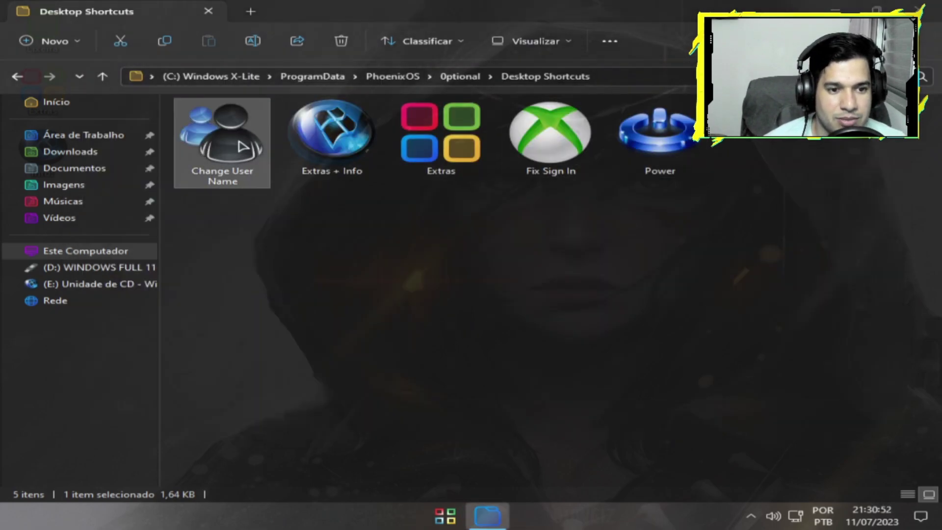
double_click(239, 143)
left_click(361, 185)
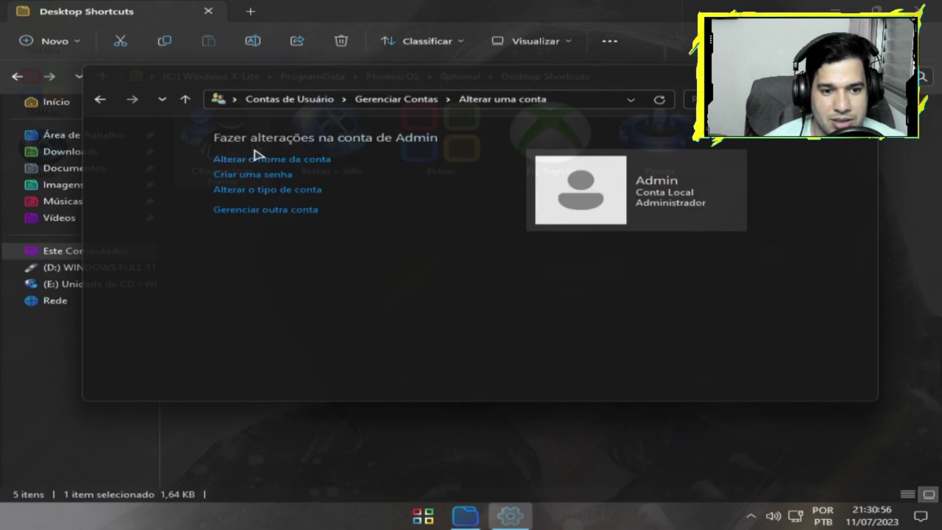
left_click(265, 161)
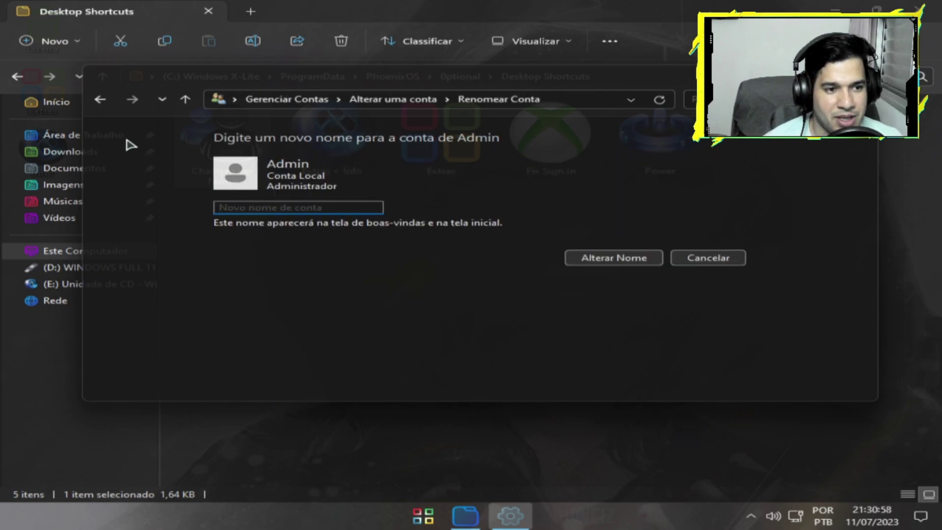
left_click(98, 102)
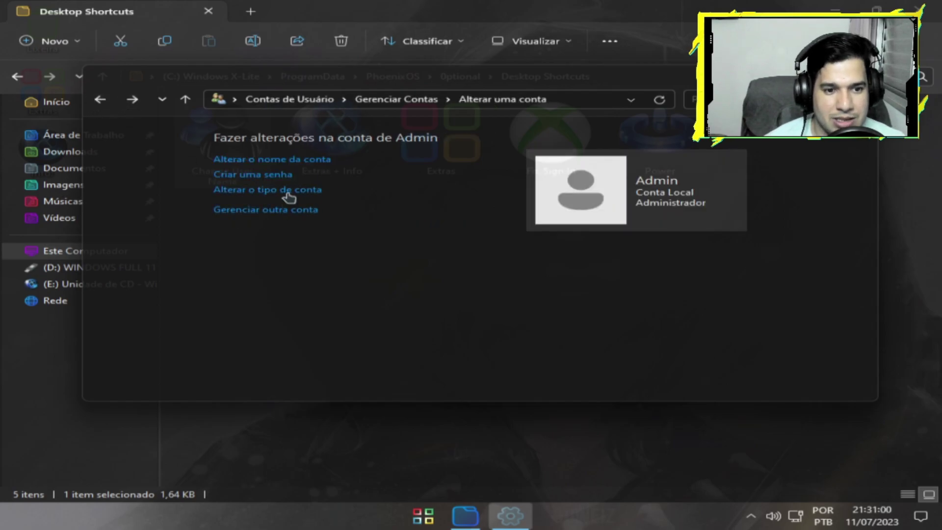
left_click(288, 177)
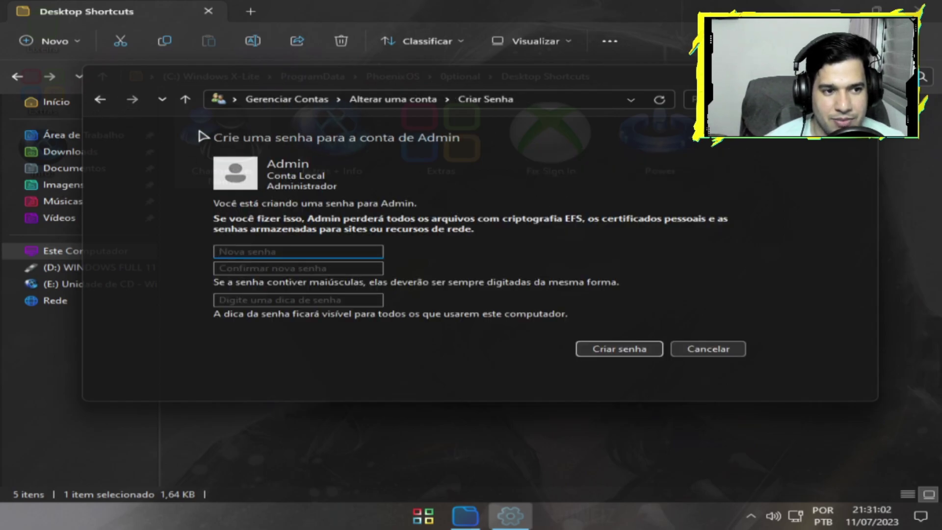
key("alt+F4")
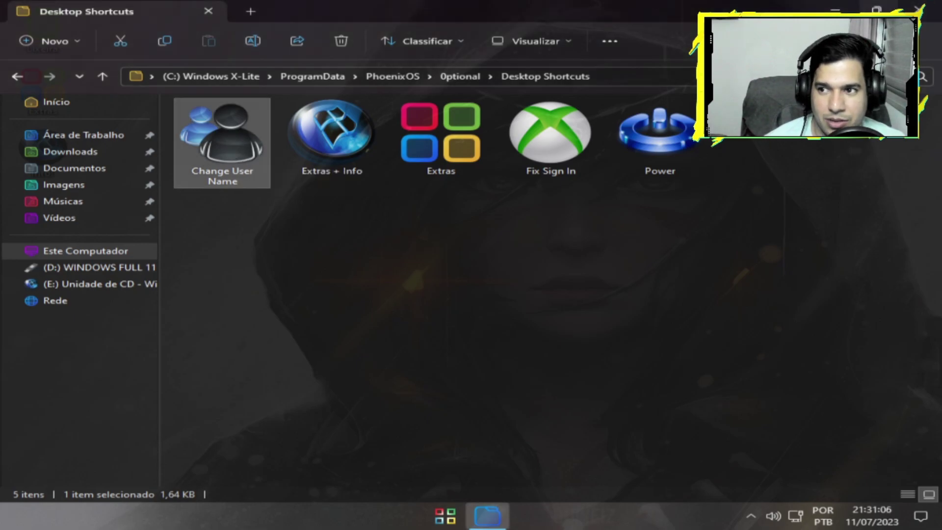
Step: Restore the maximized folder window to its smaller size, go back to the 0ptional folder and check the Enable Printing folder's details
key("super+Down")
left_click_drag(343, 187, 304, 186)
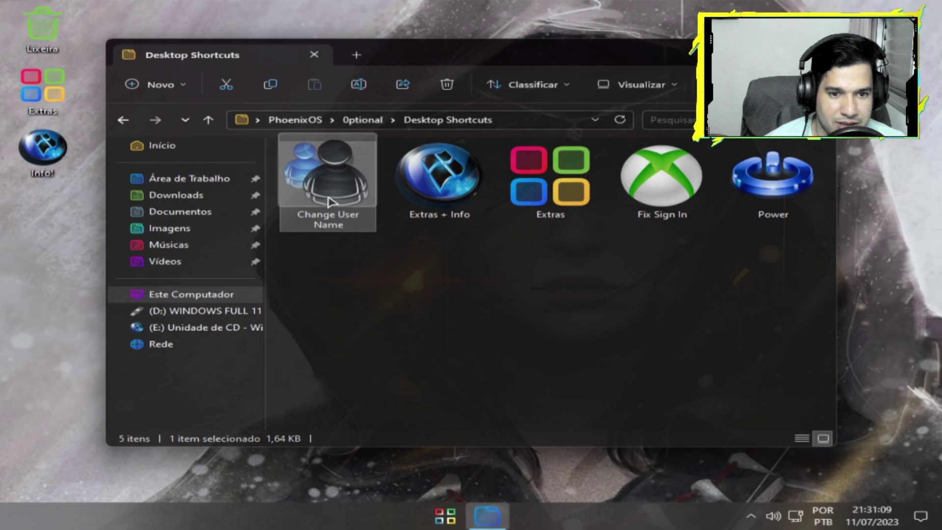
left_click(123, 122)
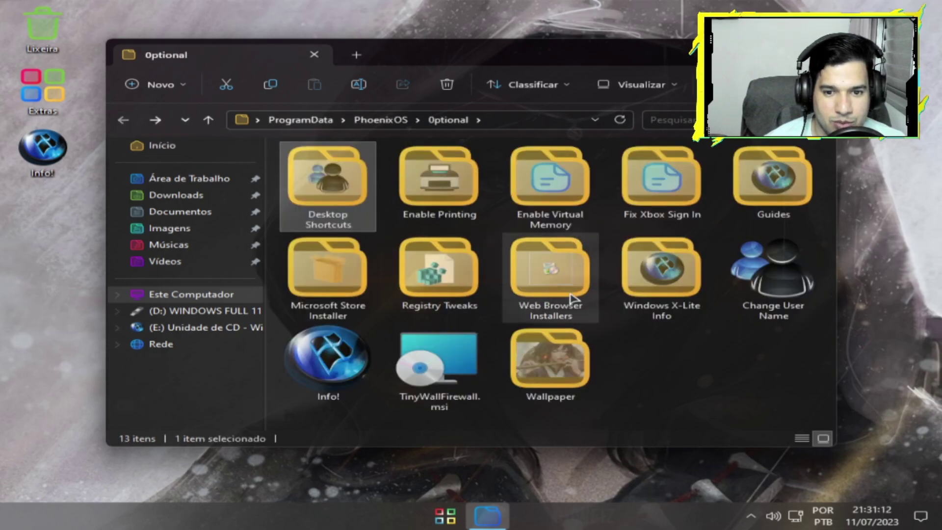
left_click(465, 205)
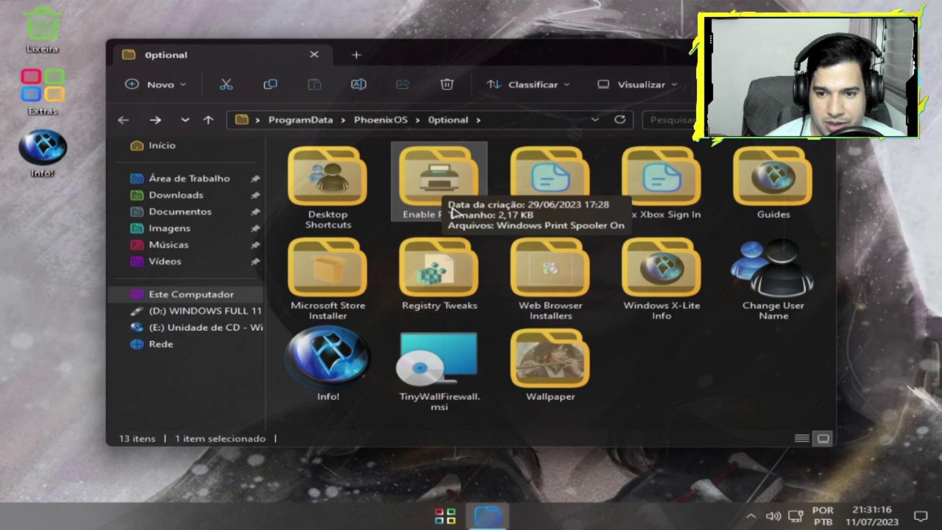
Step: Run Virtual Memory Enabler from the Enable Virtual Memory folder as administrator and return to the 0ptional folder
left_click(569, 191)
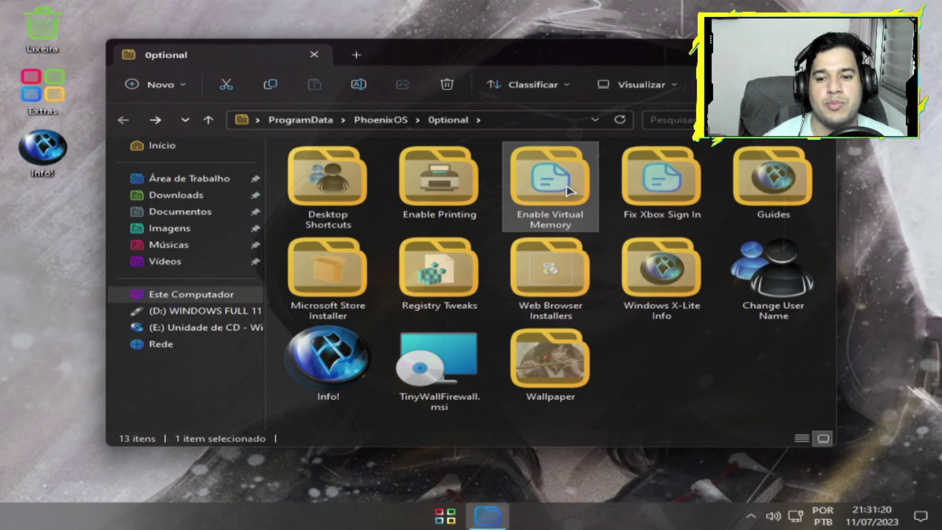
double_click(569, 190)
left_click(355, 197)
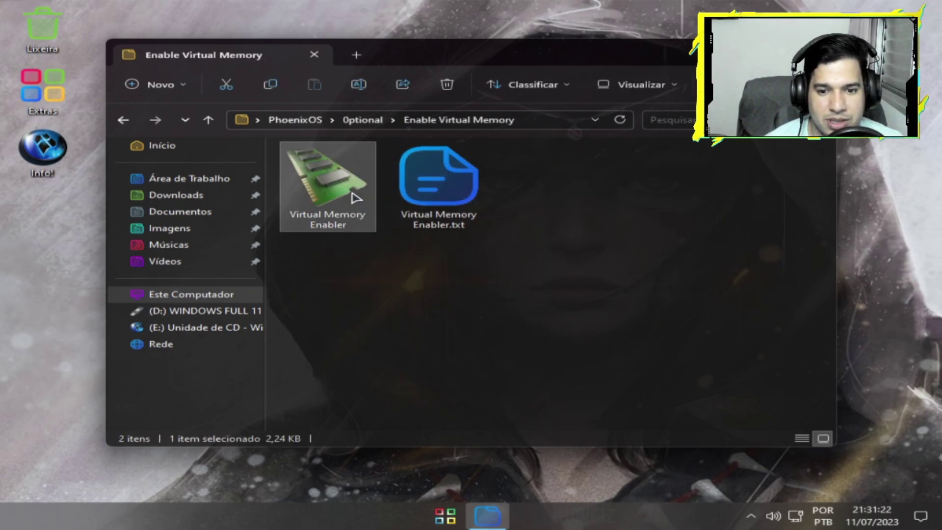
right_click(356, 198)
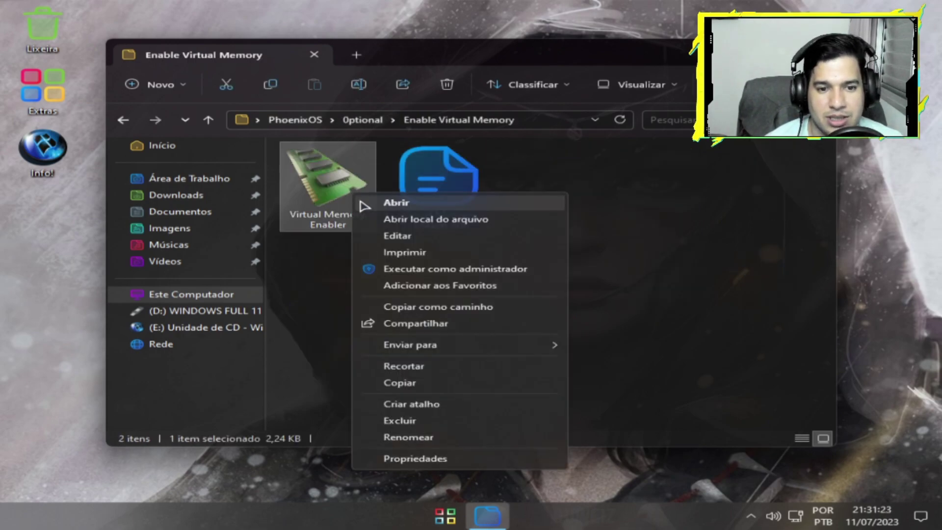
left_click(410, 273)
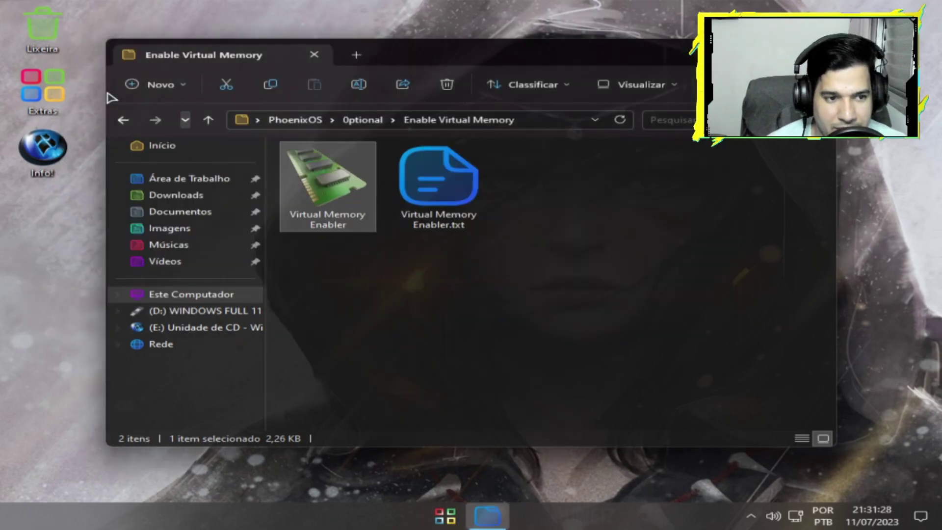
left_click(122, 121)
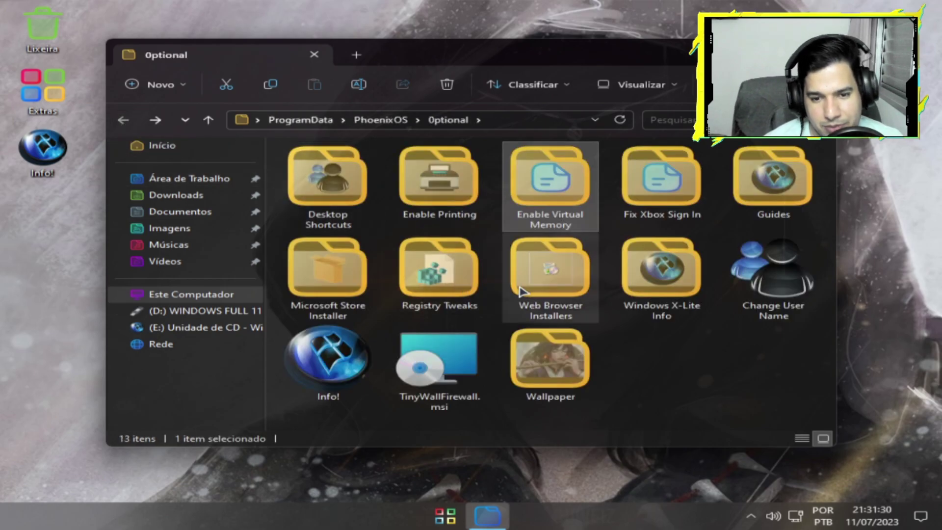
Step: Look into the Fix Xbox Sign In and Registry Tweaks folders, returning to the 0ptional folder after each
double_click(640, 202)
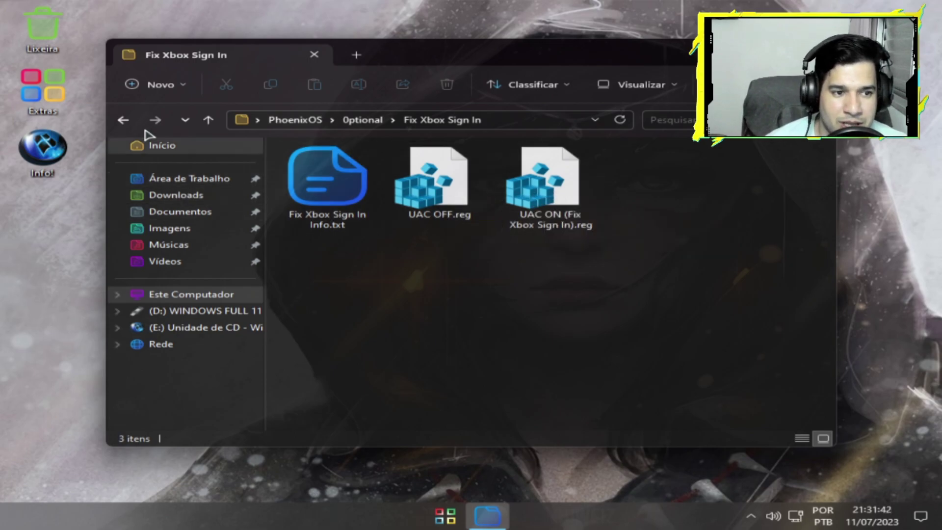
left_click(123, 119)
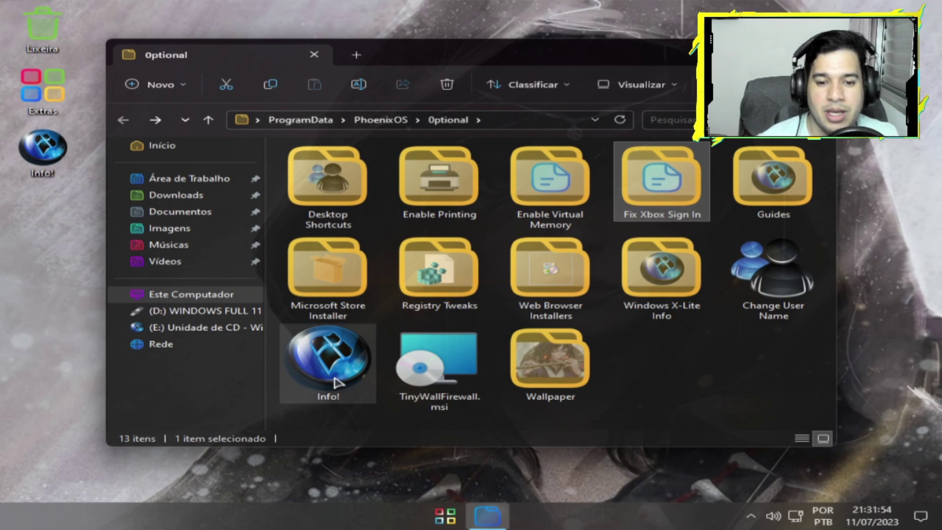
left_click(444, 273)
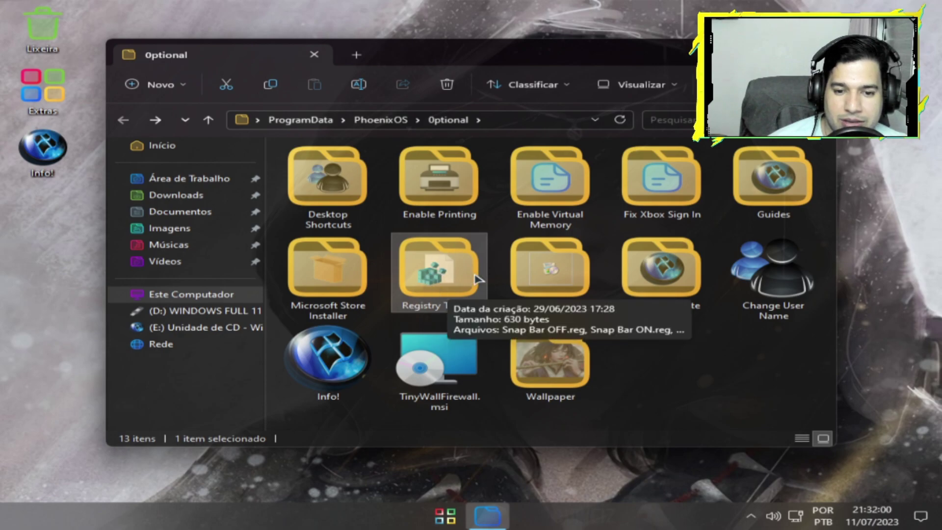
double_click(452, 269)
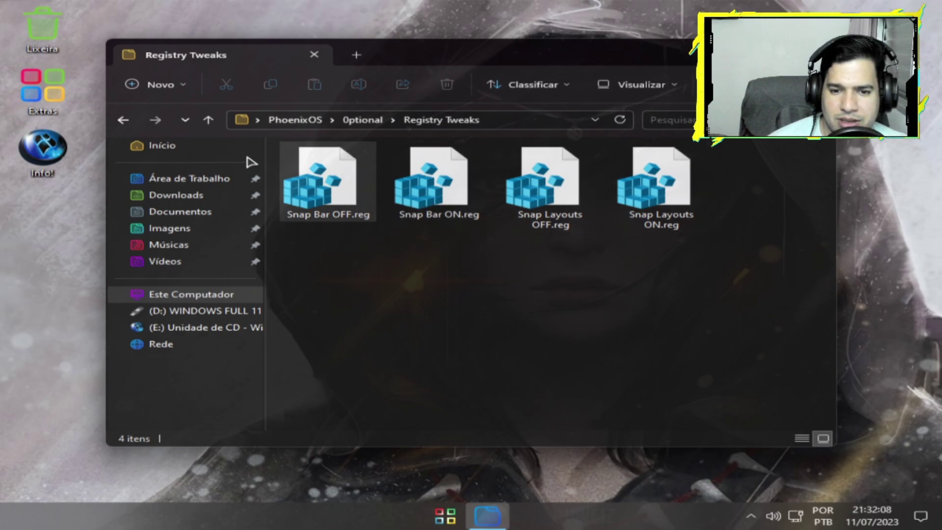
left_click(135, 111)
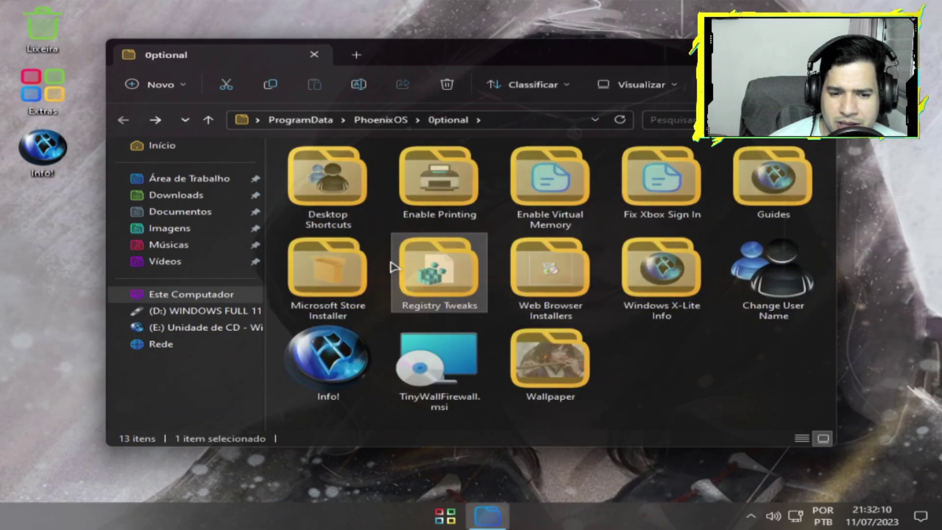
Step: Look into the Microsoft Store Installer and Web Browser Installers folders, returning to the 0ptional folder after each
double_click(346, 267)
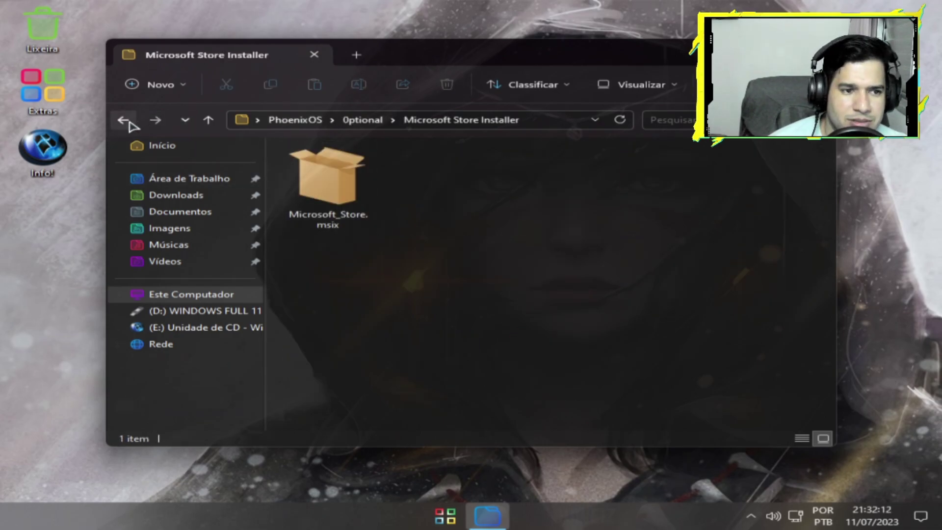
left_click(123, 120)
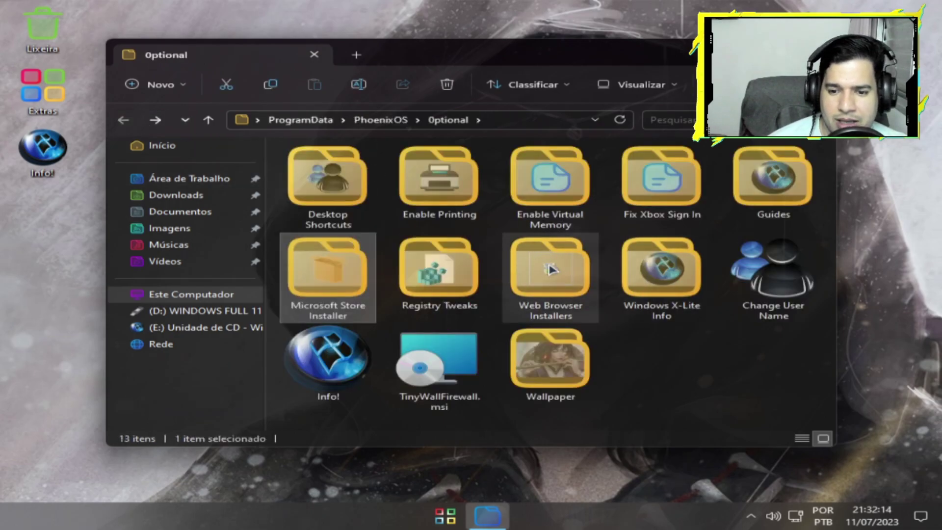
double_click(554, 269)
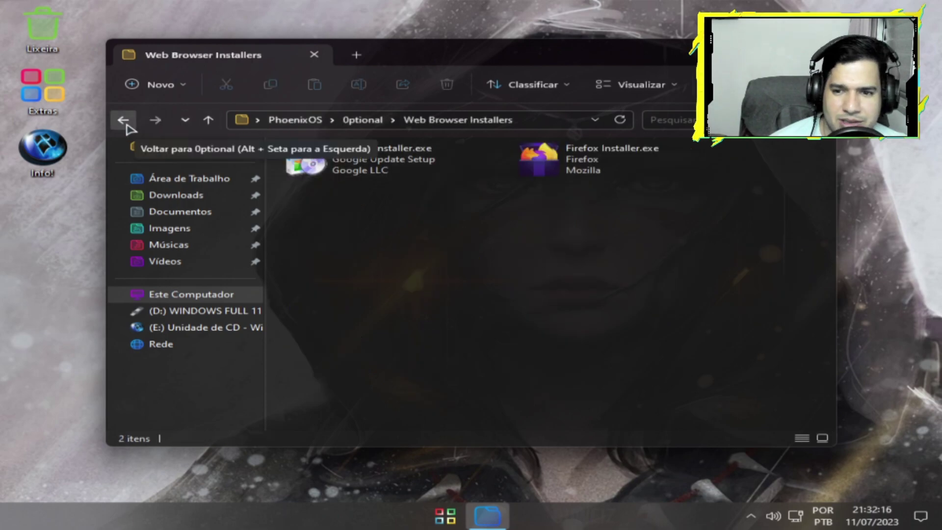
left_click(123, 120)
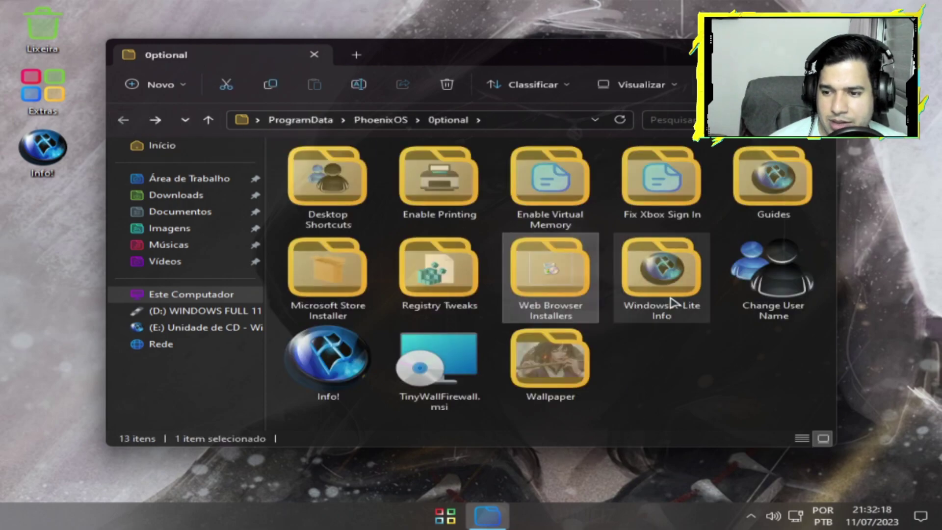
Step: Look into the Windows X-Lite Info folder and return to the 0ptional folder
left_click(665, 293)
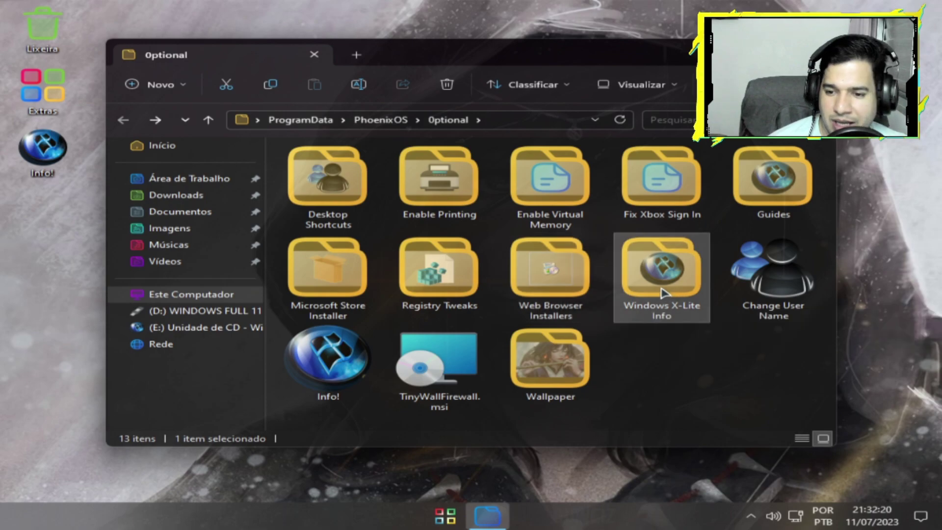
double_click(662, 293)
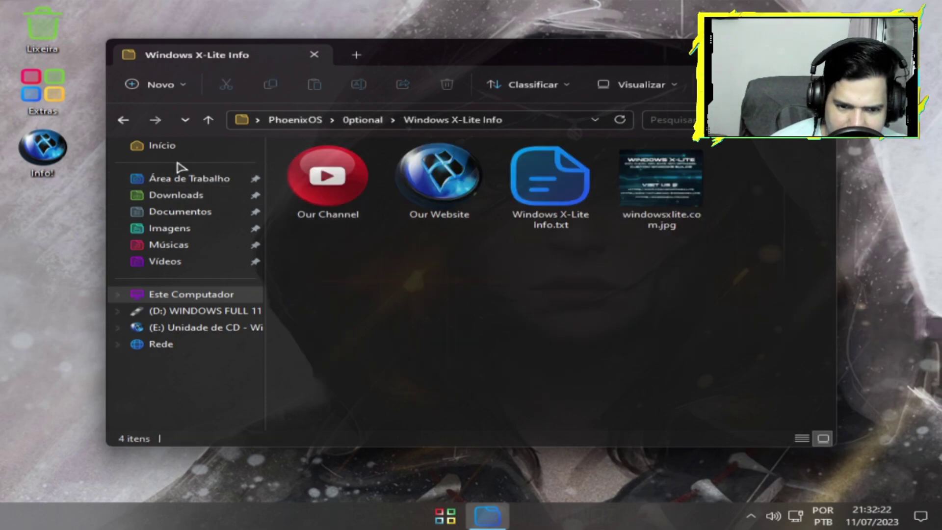
left_click(123, 120)
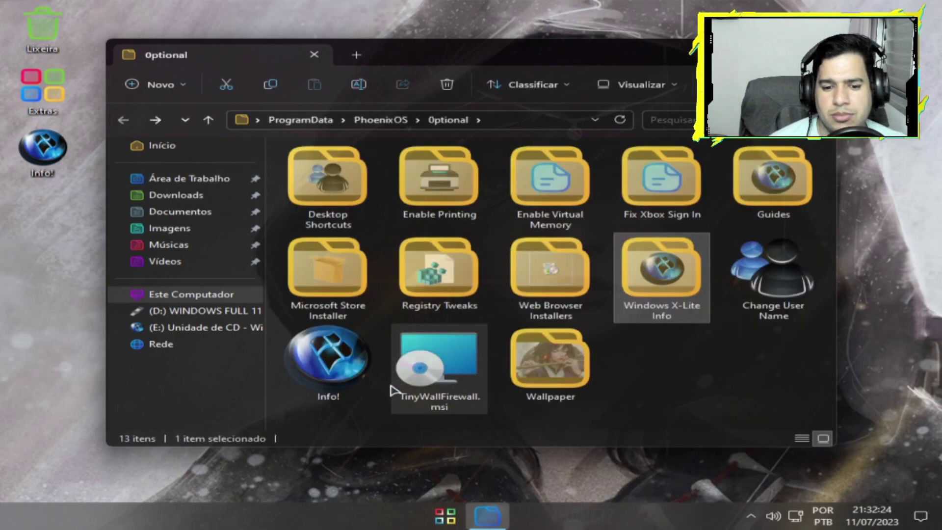
Step: Check the details of TinyWallFirewall.msi and browse the images behind the Wallpaper shortcut
left_click(441, 357)
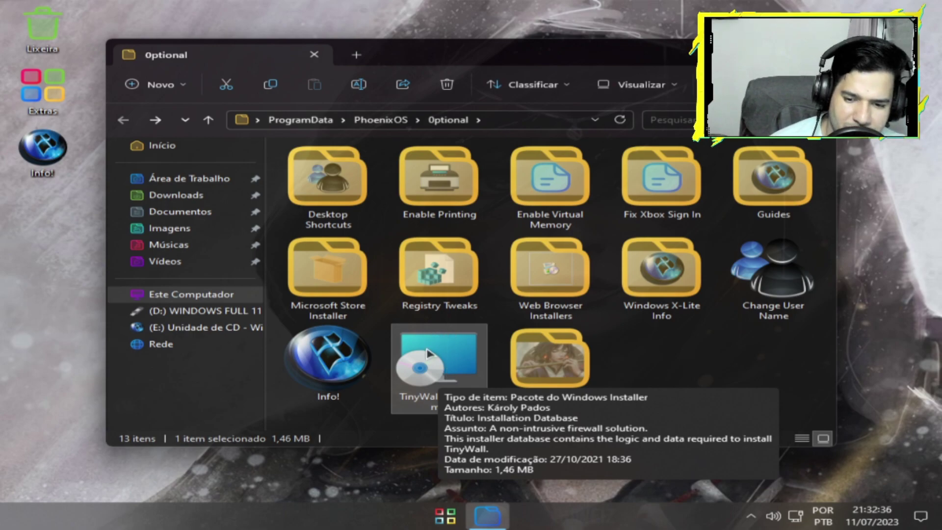
left_click(339, 381)
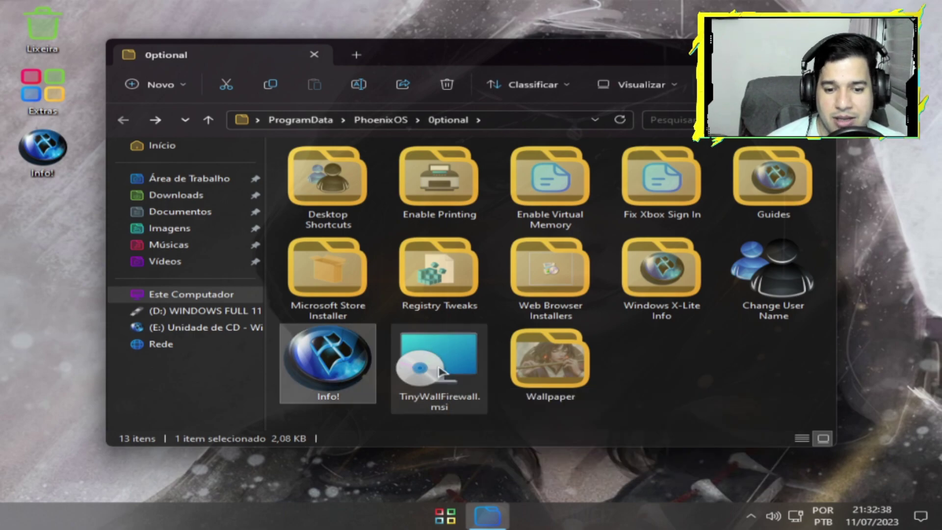
left_click(583, 368)
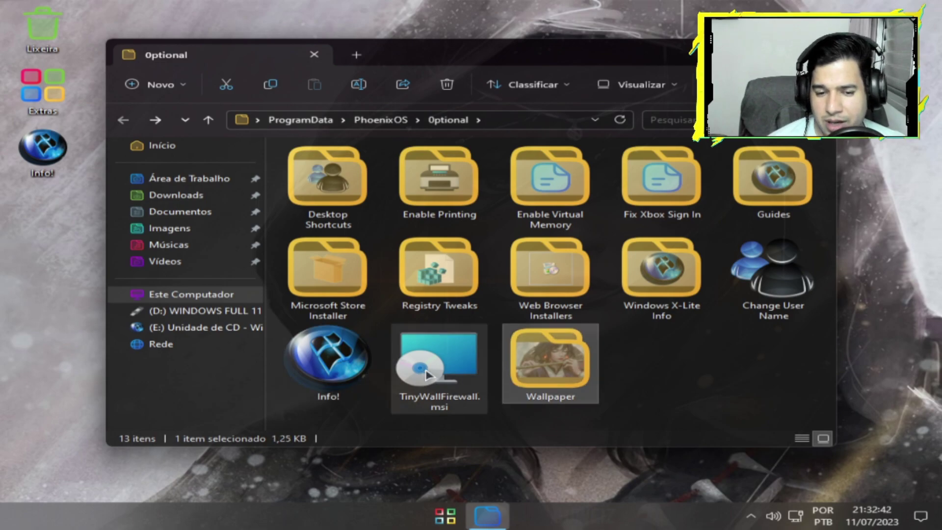
double_click(532, 362)
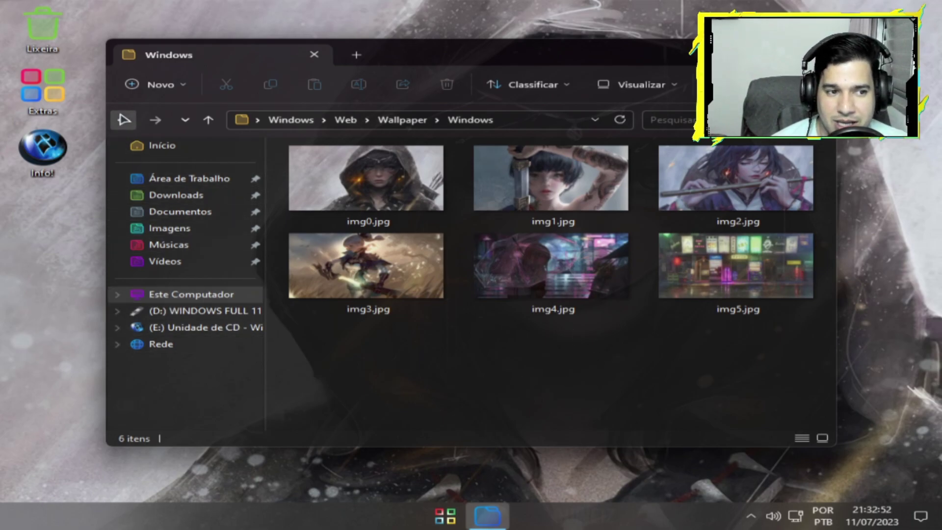
left_click(123, 119)
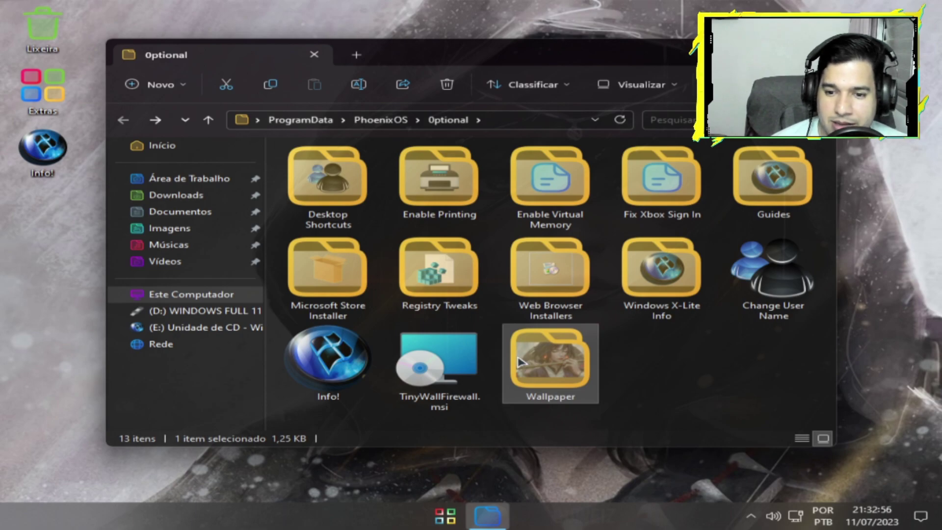
double_click(519, 362)
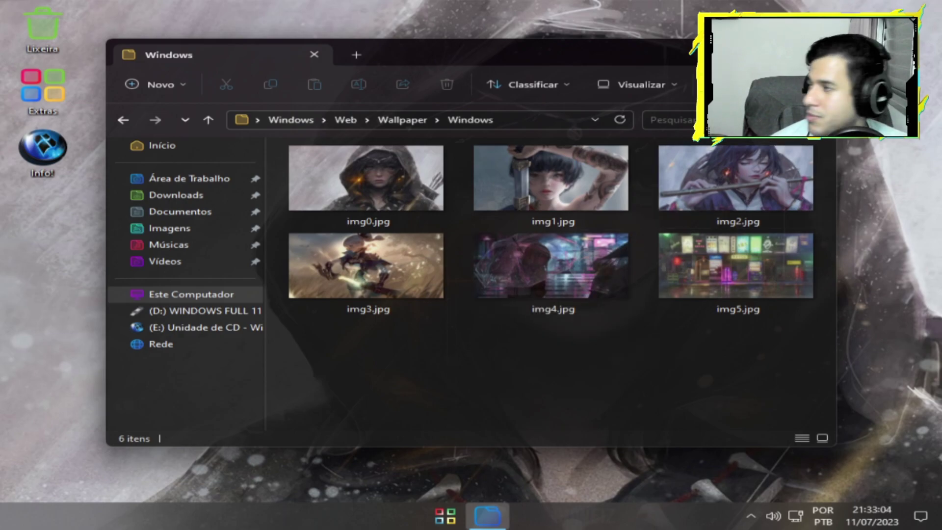
Step: Open the desktop personalization settings and apply each bundled theme in turn, finishing with the light swordswoman-in-a-field theme
key("super+d")
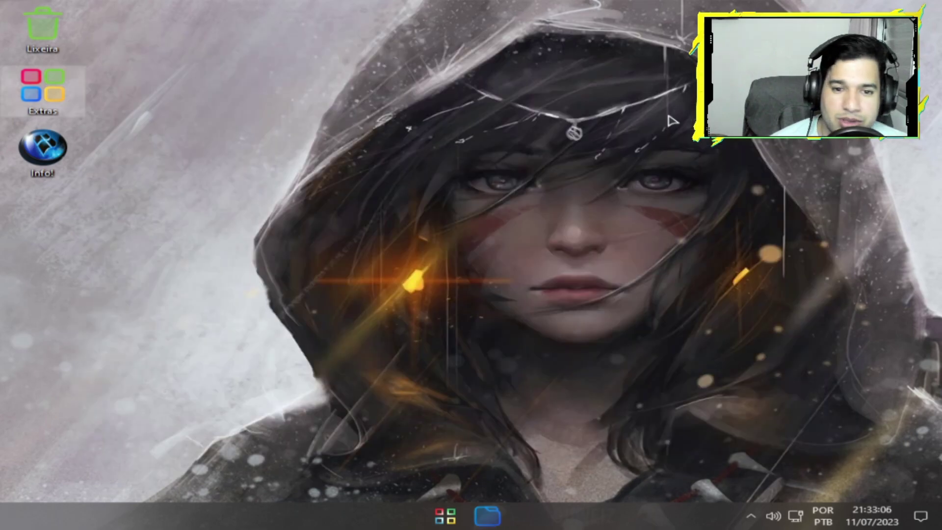
right_click(431, 184)
left_click(505, 431)
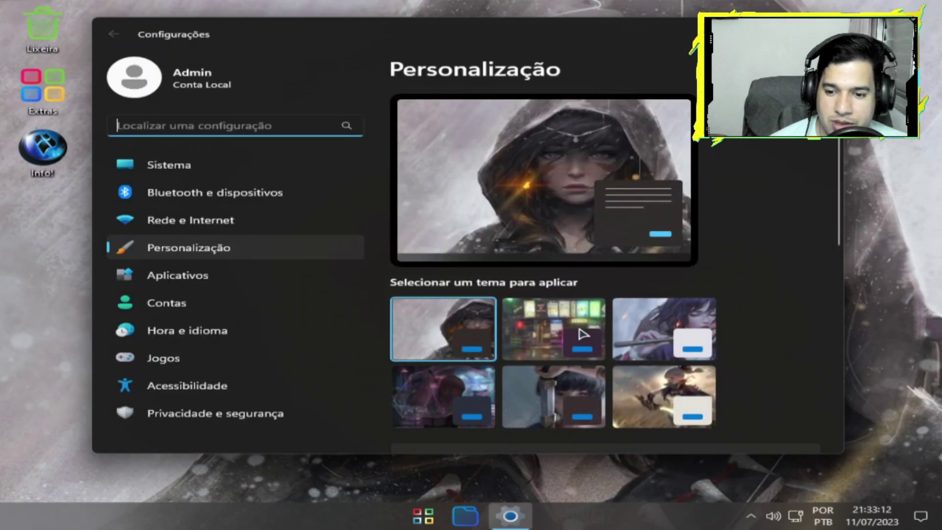
left_click(538, 327)
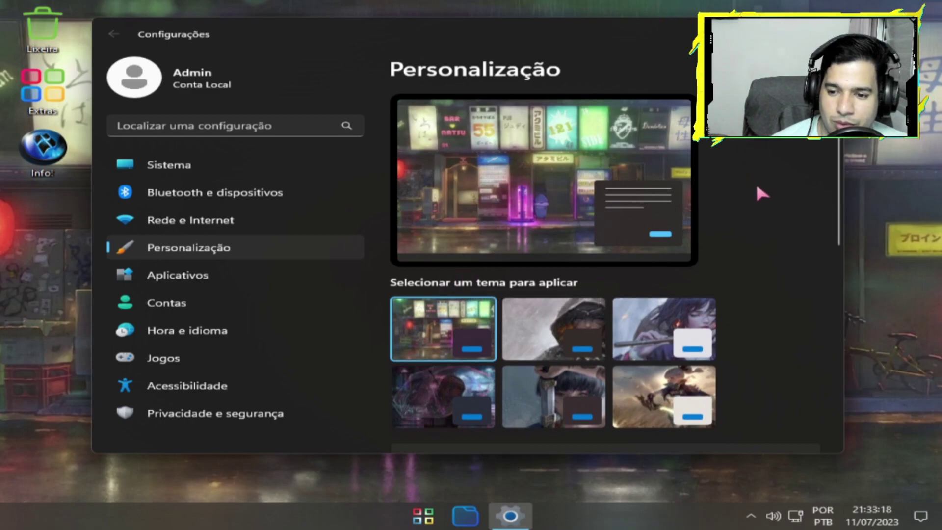
left_click(630, 334)
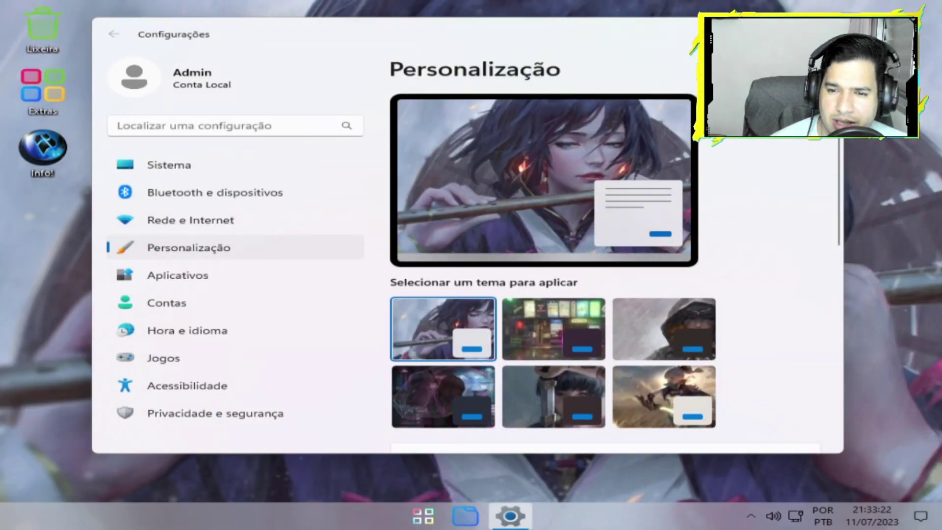
left_click(424, 383)
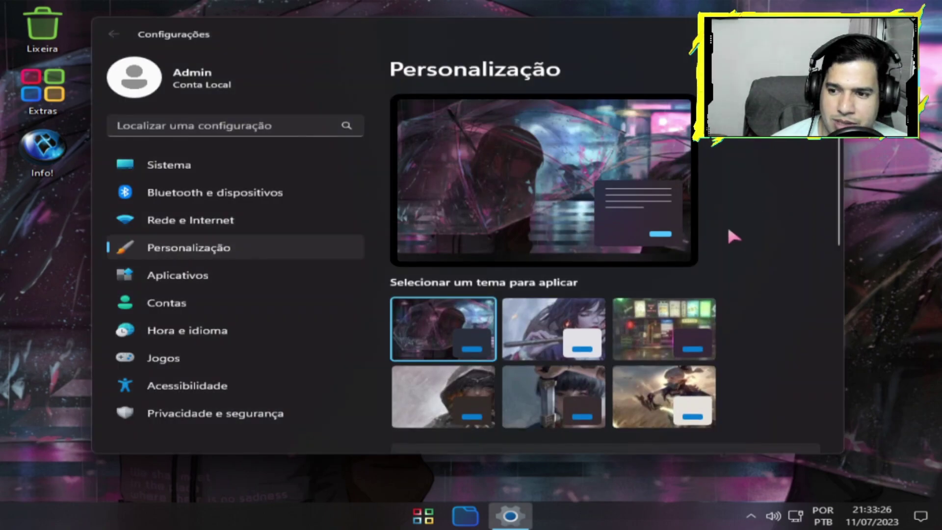
left_click(534, 387)
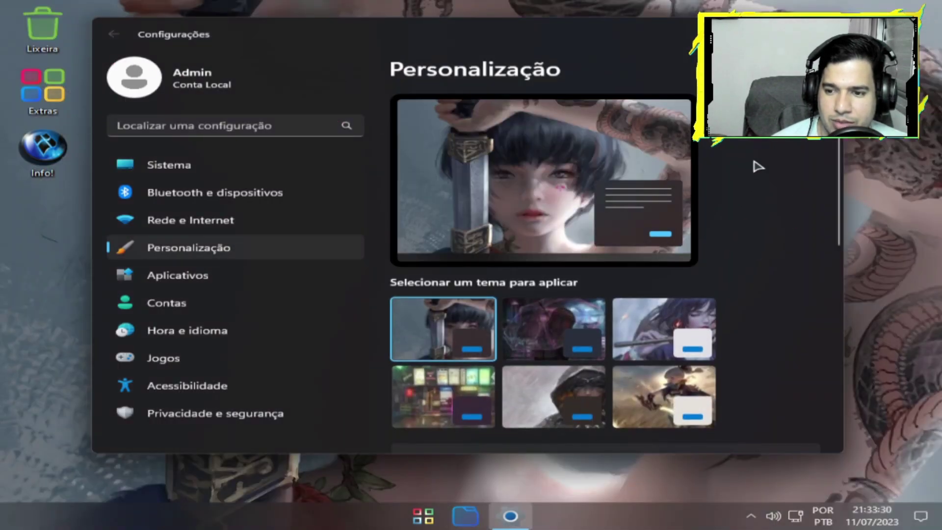
left_click(648, 398)
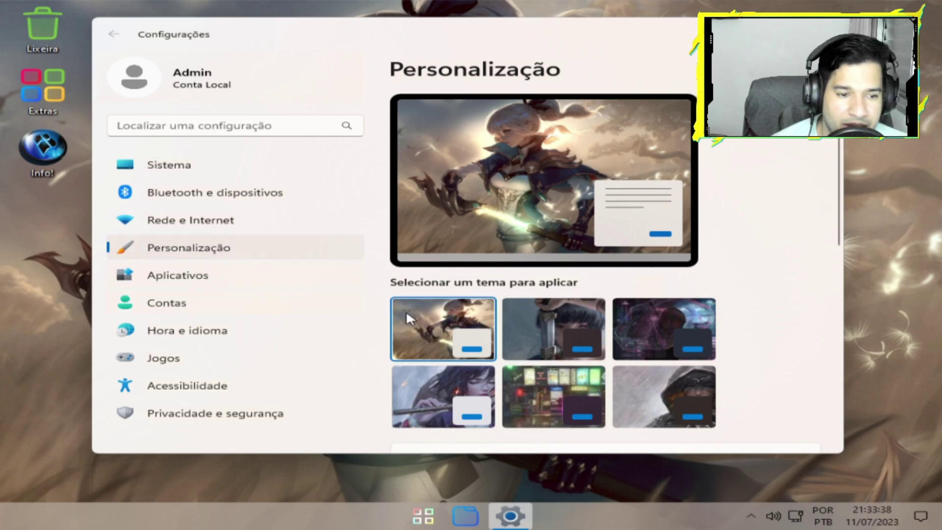
Step: Check how the Start menu and the Este Computador window look with the light theme, and close the open windows
left_click(423, 516)
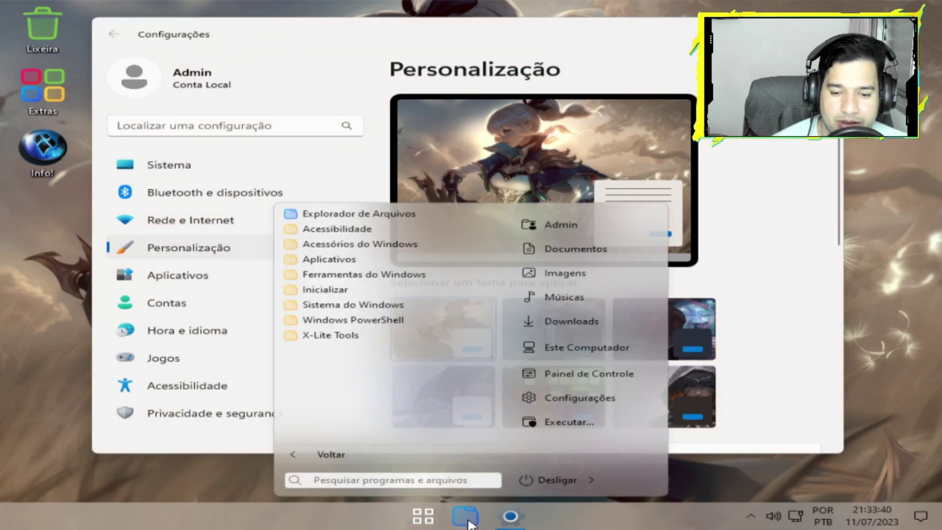
left_click(466, 519)
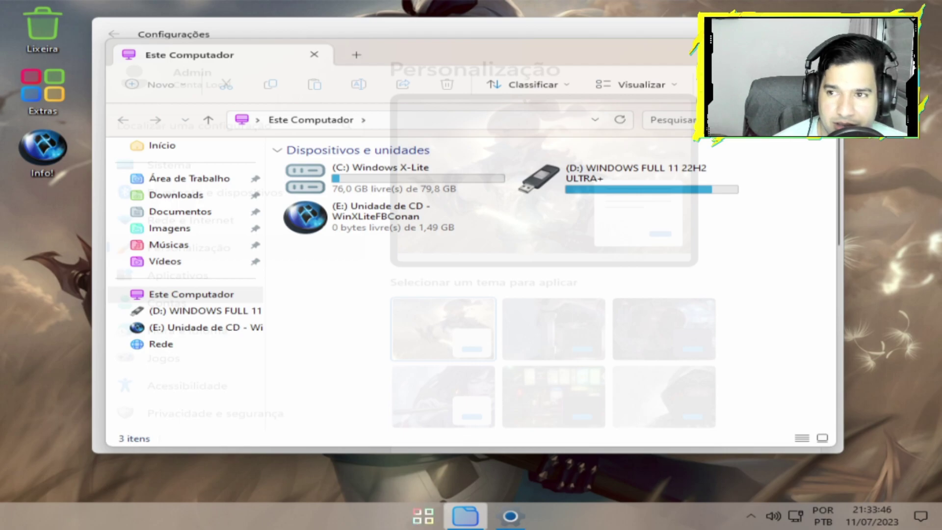
key("alt+F4")
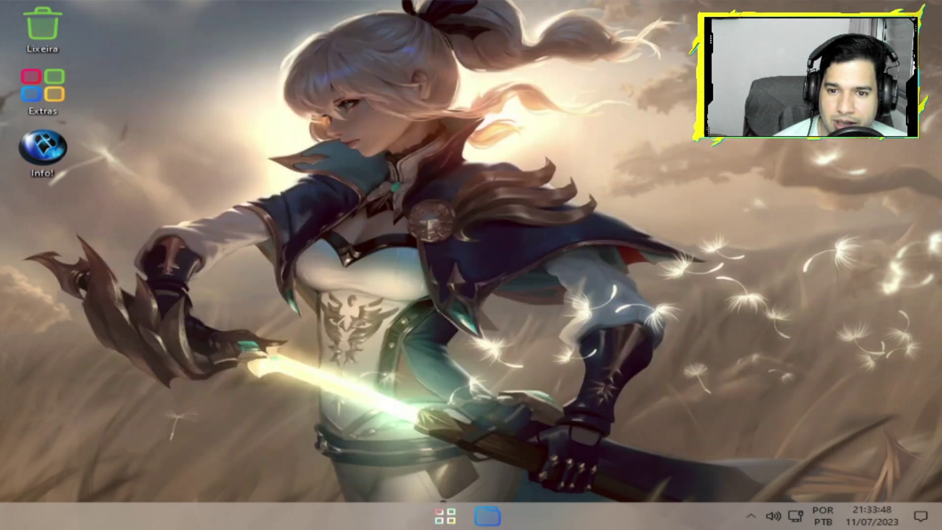
Step: Open the advanced StartAllBack settings and lower the opacity of the taskbar's custom colour to 0%
right_click(441, 520)
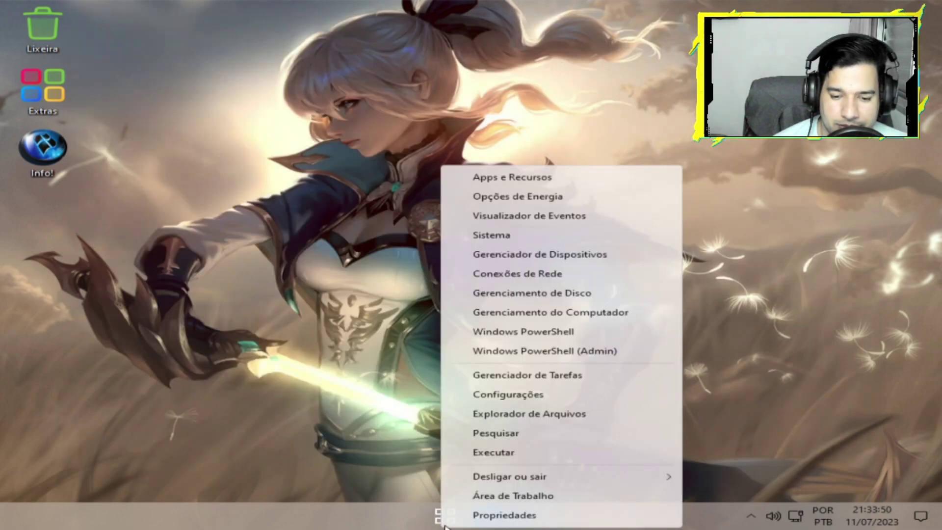
left_click(503, 519)
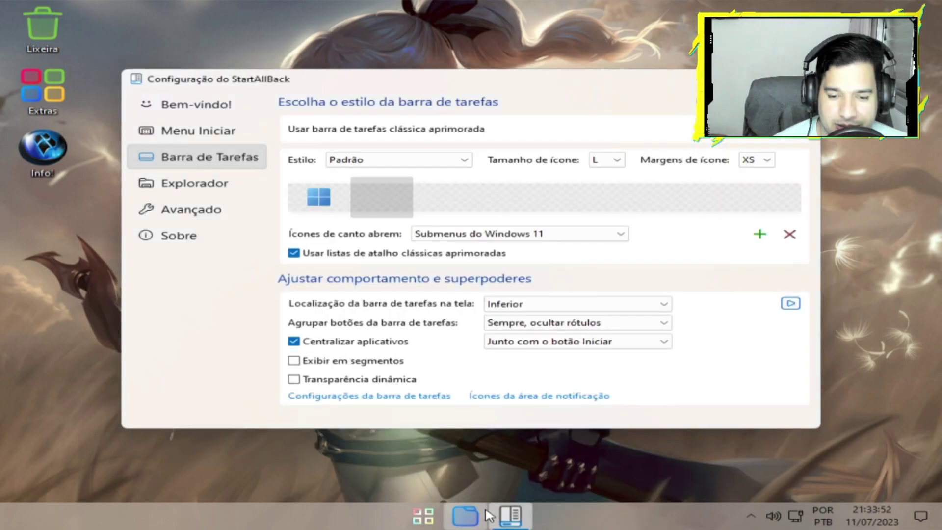
left_click(191, 210)
left_click_drag(694, 146, 792, 154)
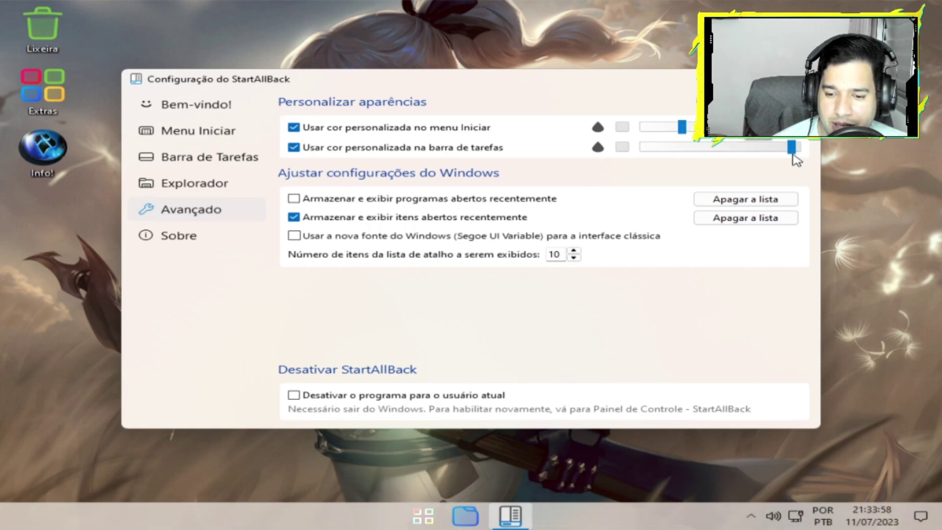
left_click_drag(697, 156, 639, 162)
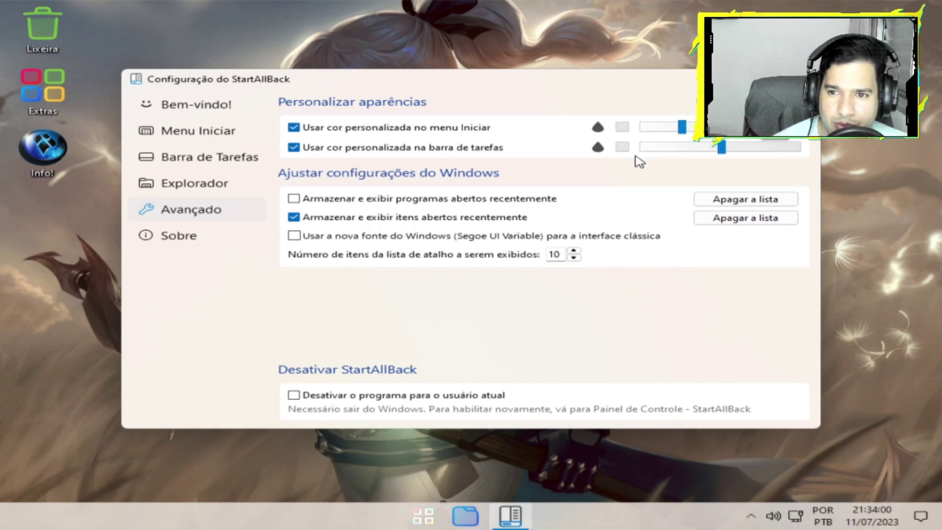
left_click_drag(726, 153, 643, 162)
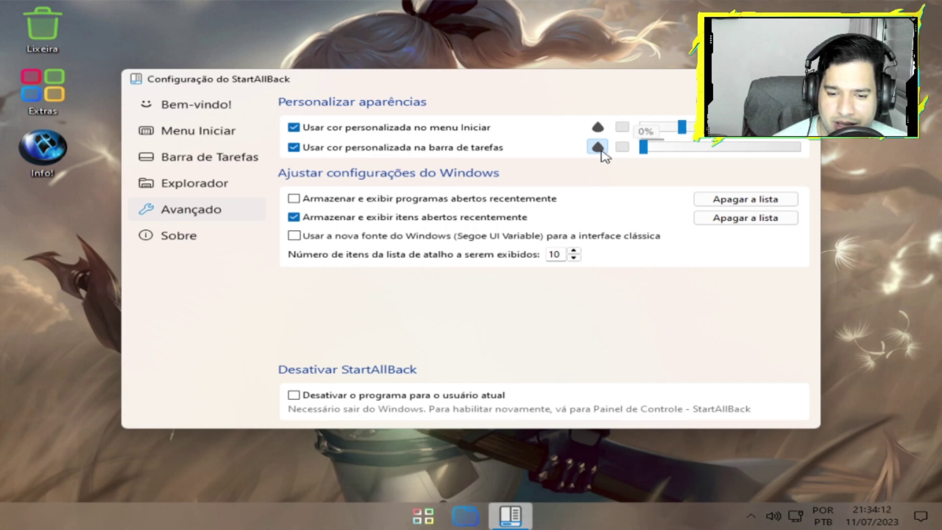
Step: Compare the Transparente, Opaco and Acrílico effects on the taskbar and settle on Transparente
left_click(598, 147)
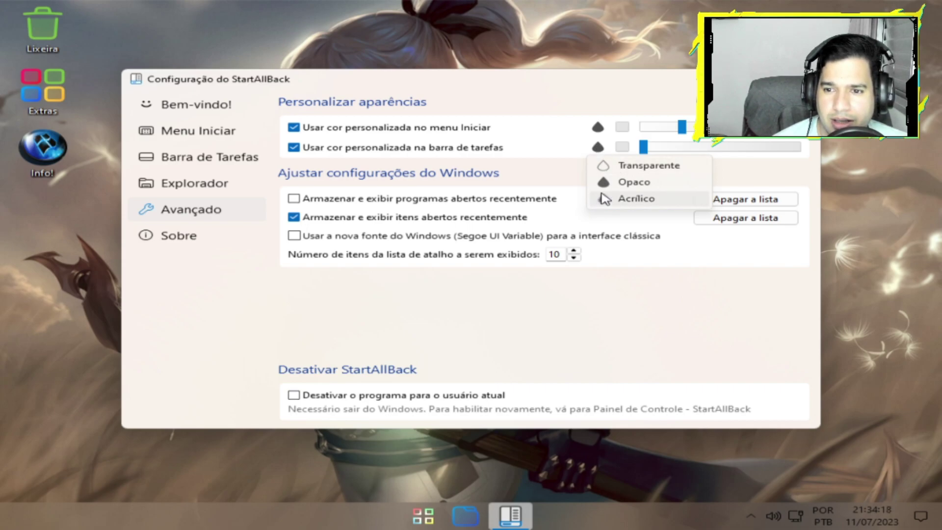
left_click(607, 166)
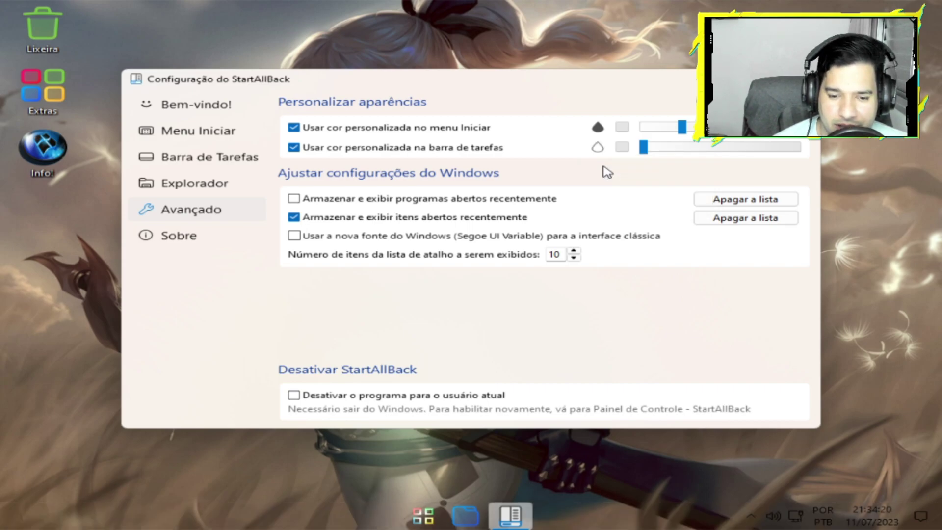
left_click(597, 147)
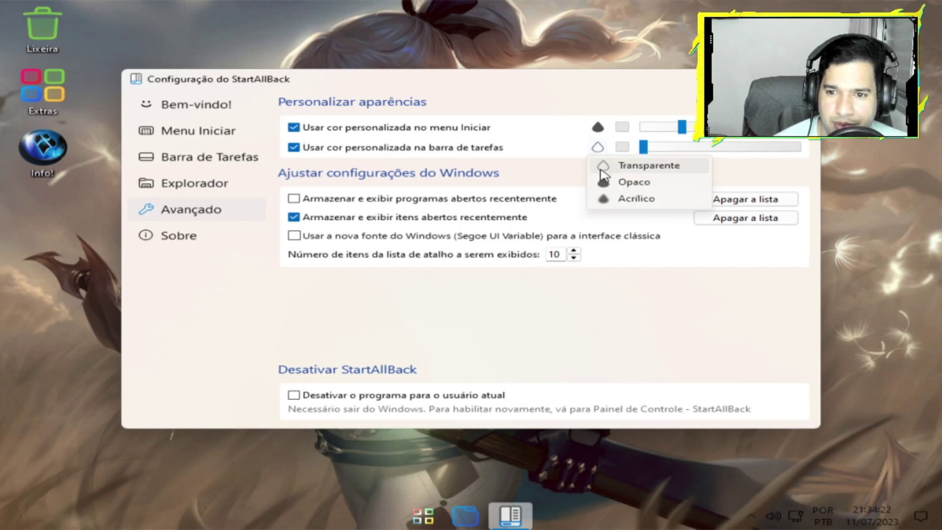
left_click(604, 183)
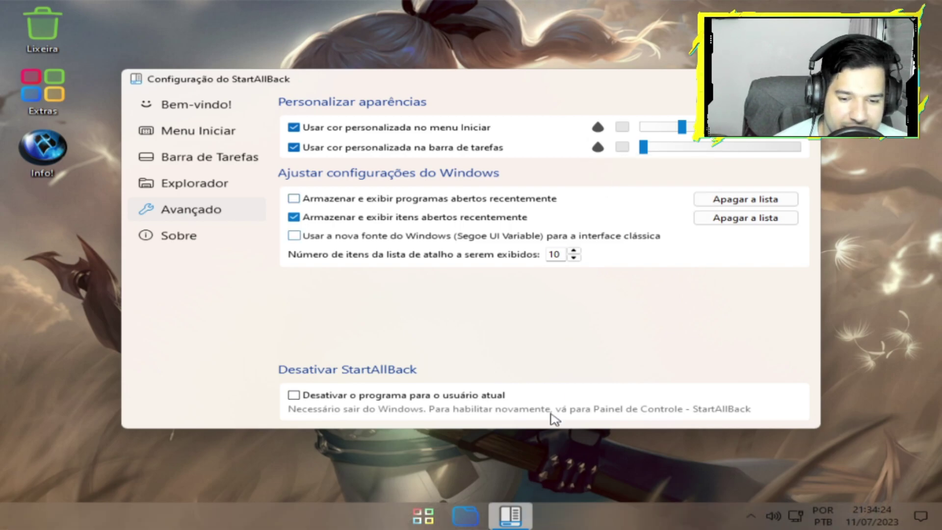
left_click(598, 147)
left_click(604, 199)
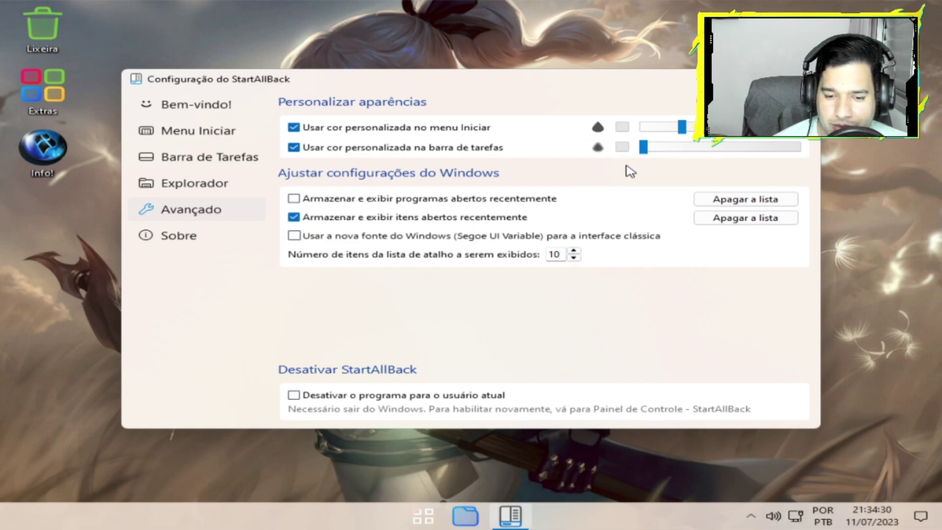
left_click(599, 149)
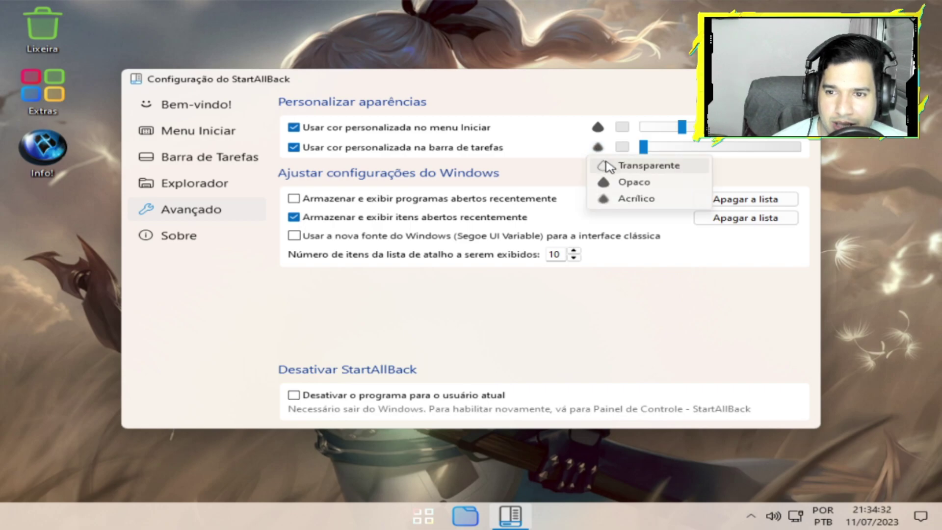
left_click(608, 166)
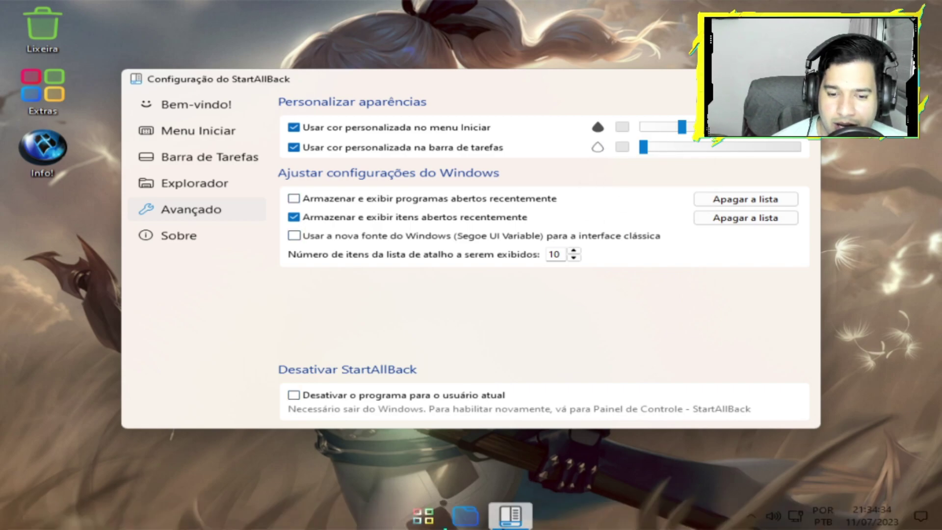
Step: Lower the Start menu colour's opacity to near its minimum, try the Transparente effect and preview the Start menu
left_click_drag(688, 132, 654, 137)
left_click(429, 521)
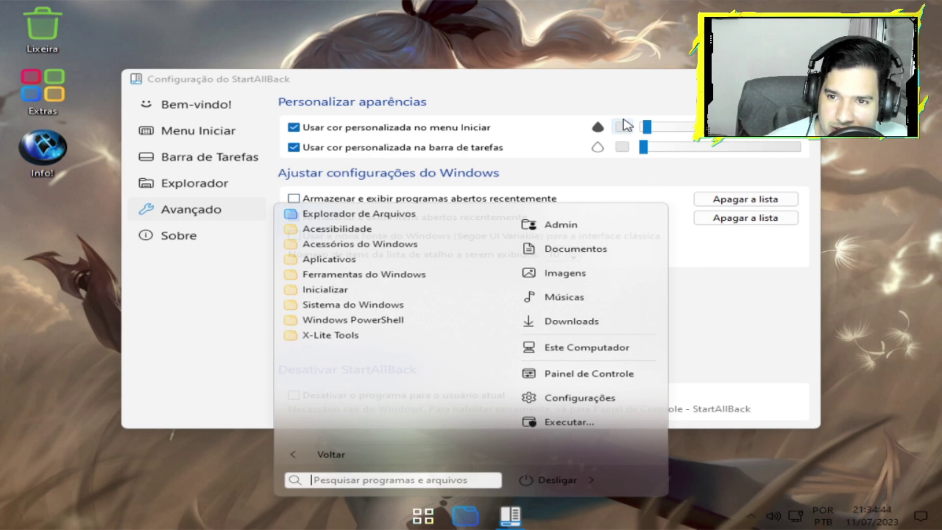
left_click(600, 128)
left_click(599, 128)
left_click(610, 144)
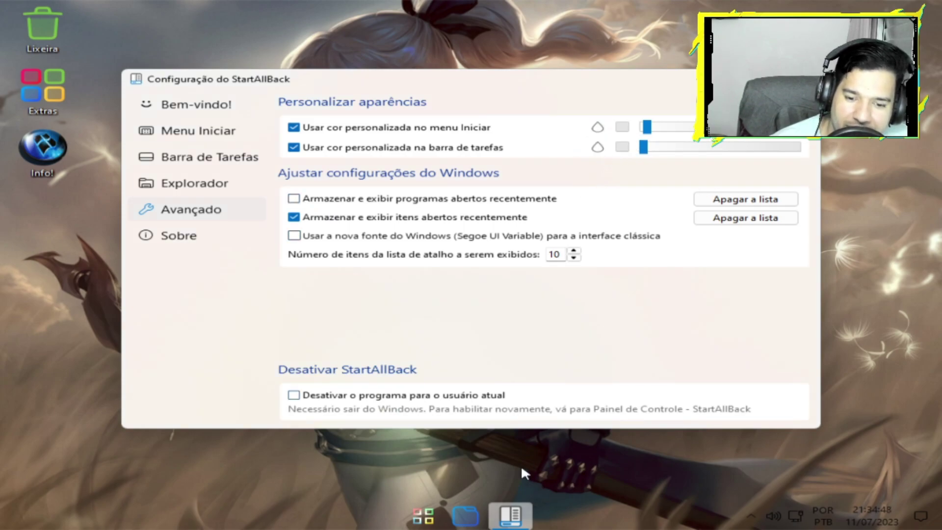
left_click(425, 521)
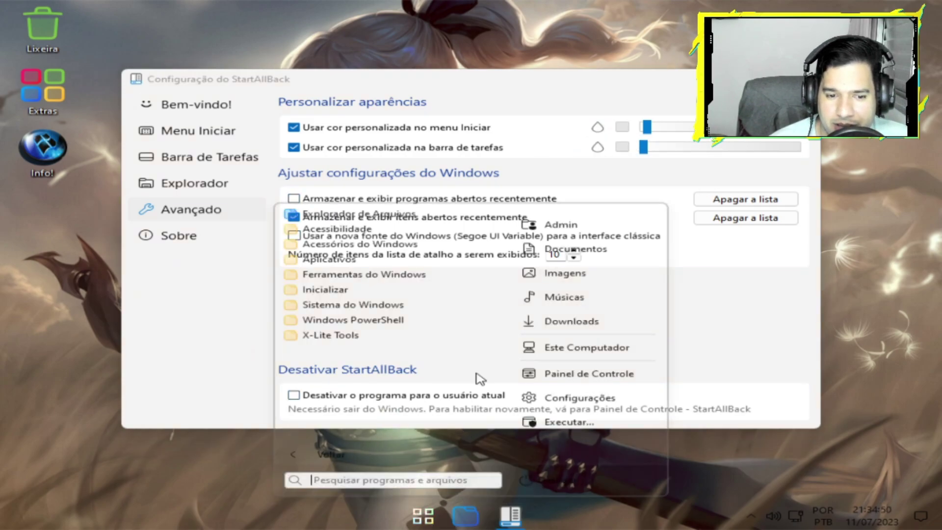
Step: Try the Acrílico effect for the Start menu colour and preview the Start menu
left_click(598, 129)
left_click(598, 129)
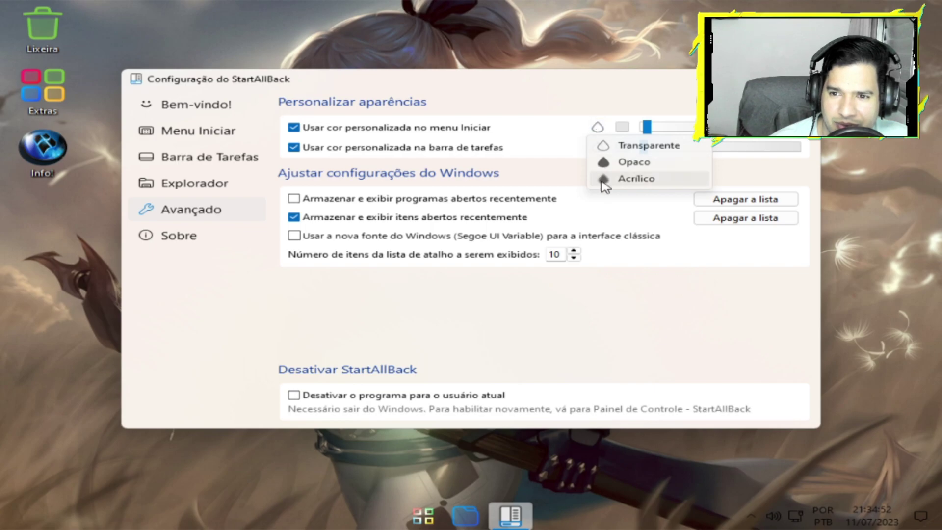
left_click(605, 179)
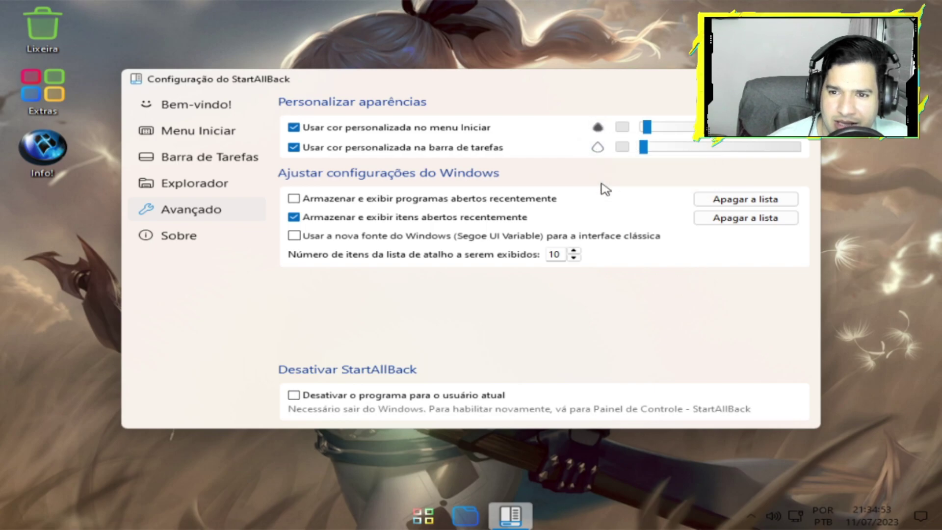
left_click(424, 518)
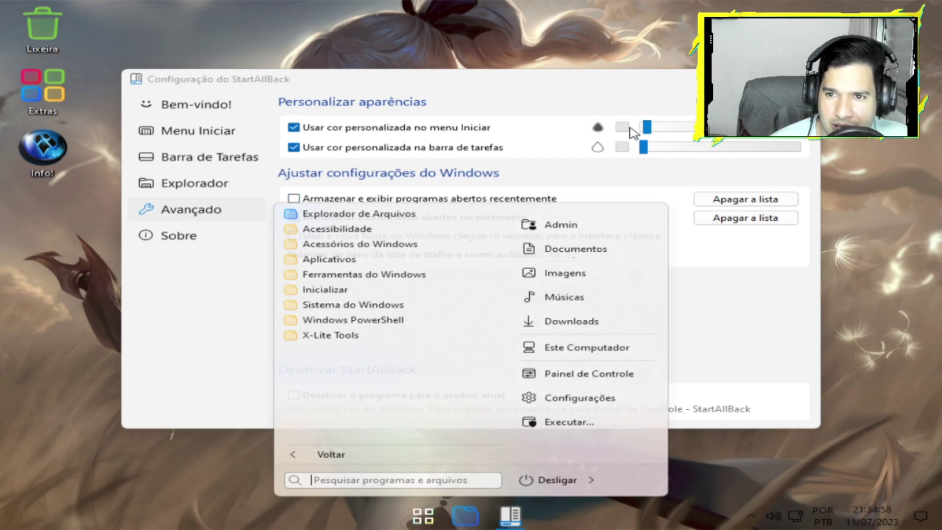
Step: Raise the Start menu colour's opacity, set its effect to Transparente and preview the Start menu
left_click_drag(649, 129, 709, 127)
left_click(597, 127)
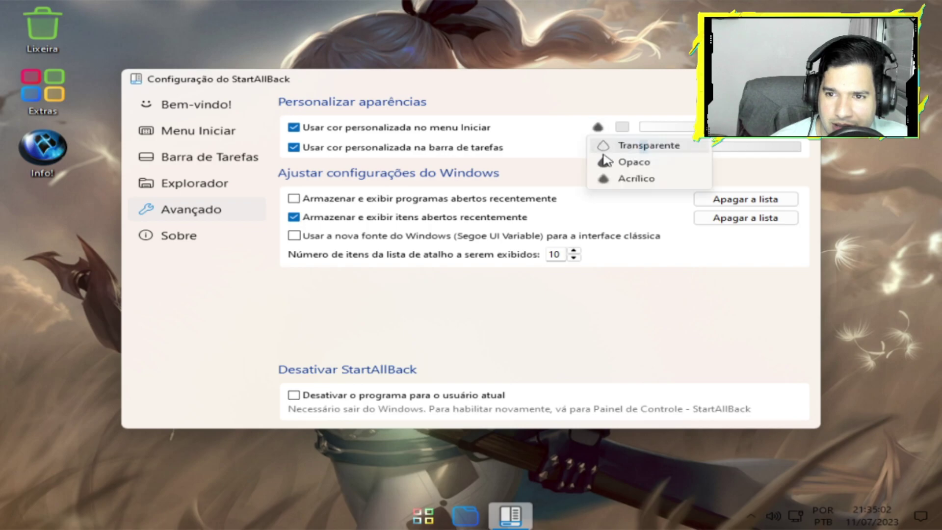
left_click(603, 144)
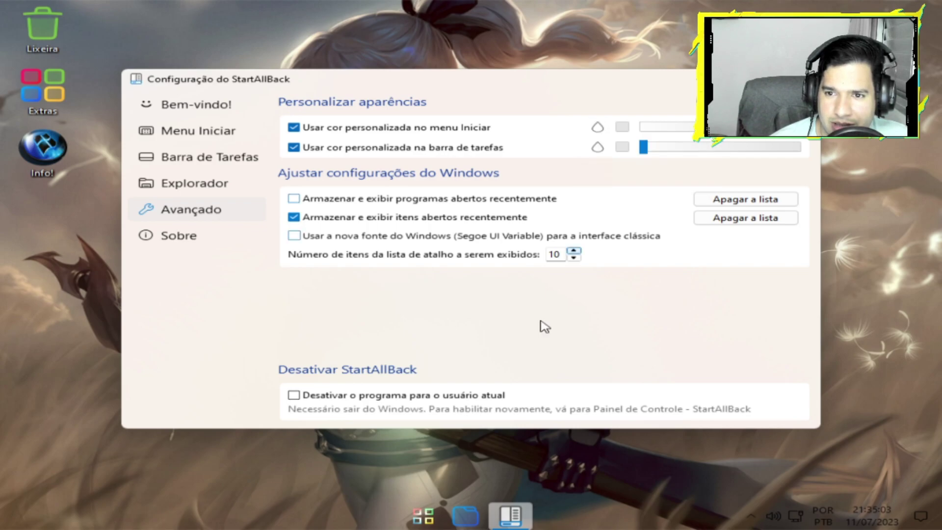
left_click(422, 519)
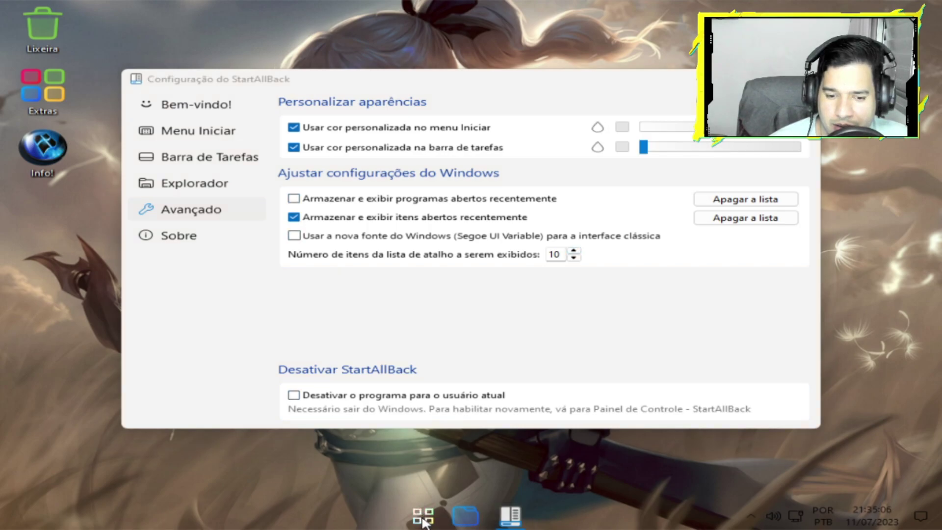
left_click(726, 143)
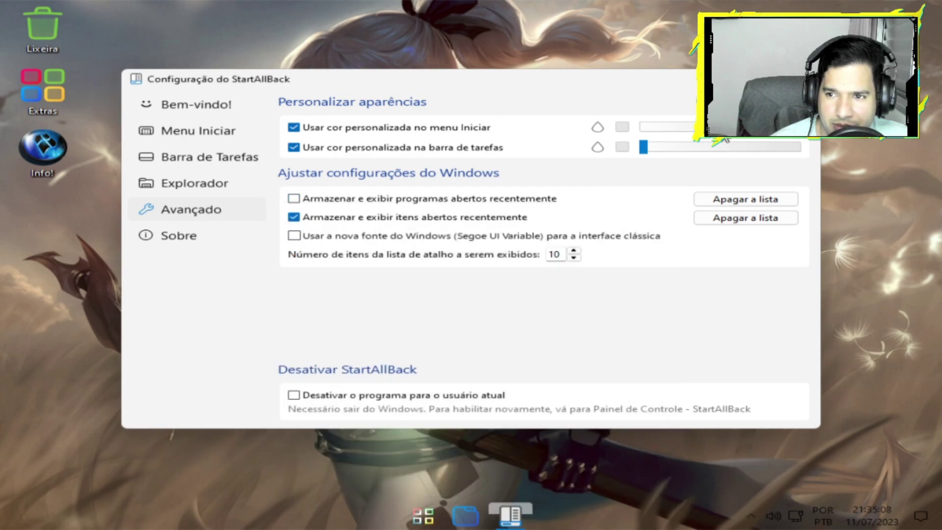
left_click(421, 515)
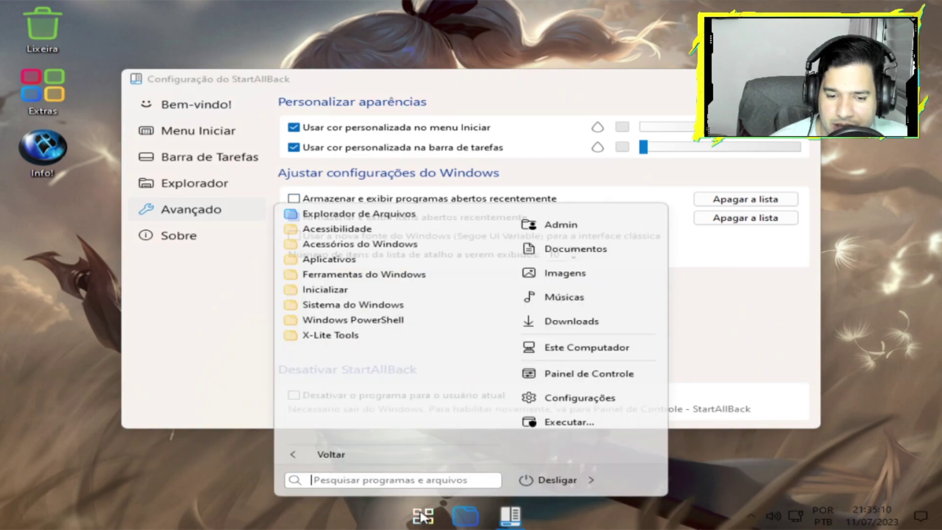
Step: Look at the Explorador and Sobre pages of StartAllBack and return to the Avançado page
left_click(212, 181)
left_click(191, 240)
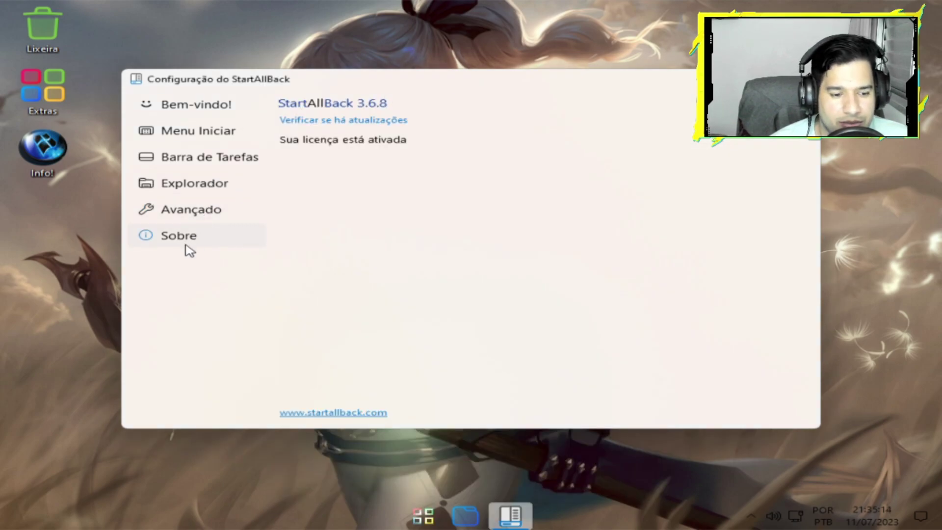
left_click(209, 211)
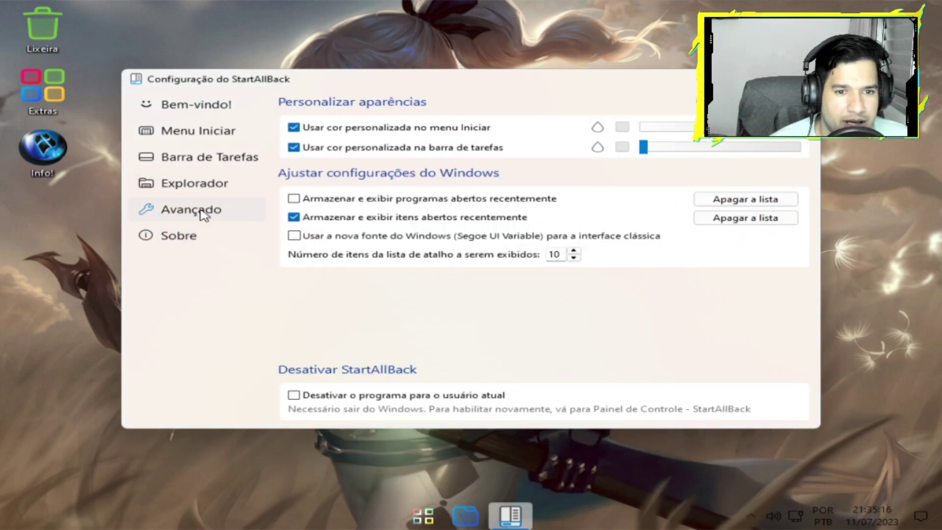
Step: Look through the Sobre, Avançado, Explorador and Barra de Tarefas pages of StartAllBack and close its configuration window
left_click(191, 243)
left_click(208, 217)
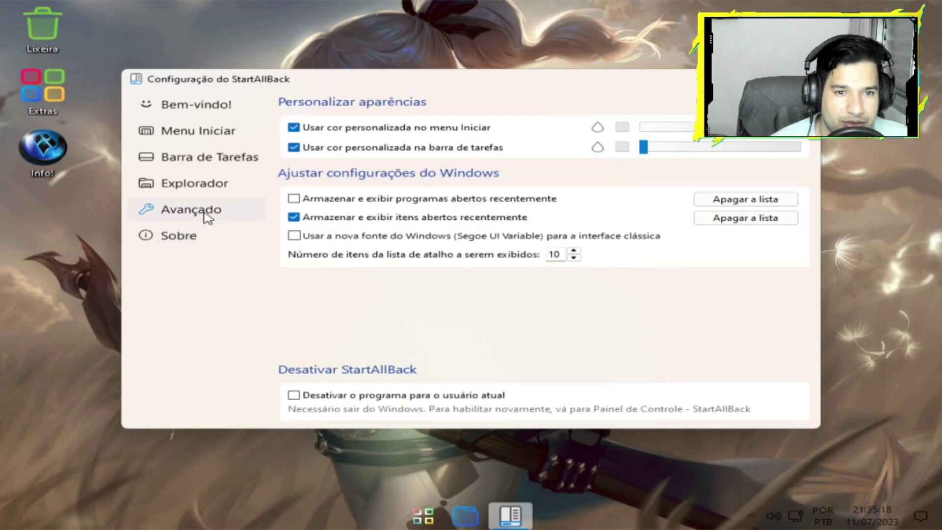
left_click(227, 190)
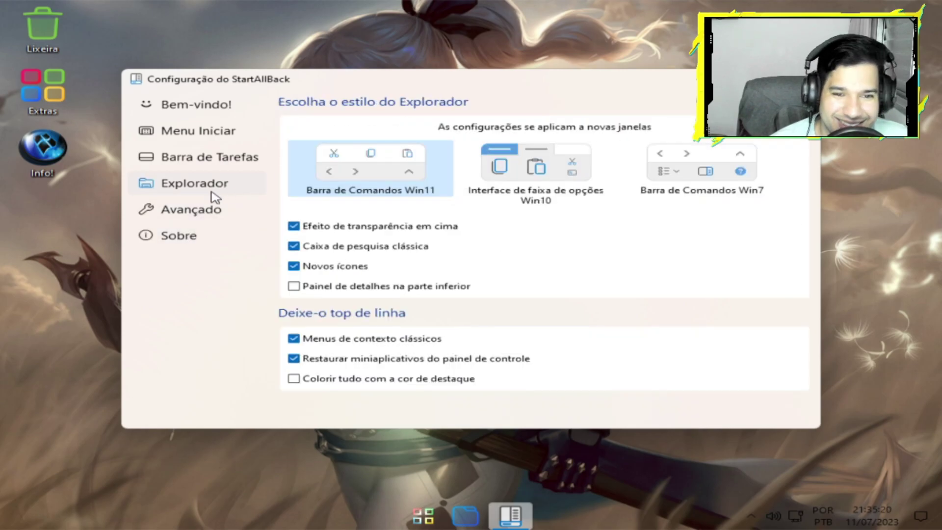
left_click(215, 161)
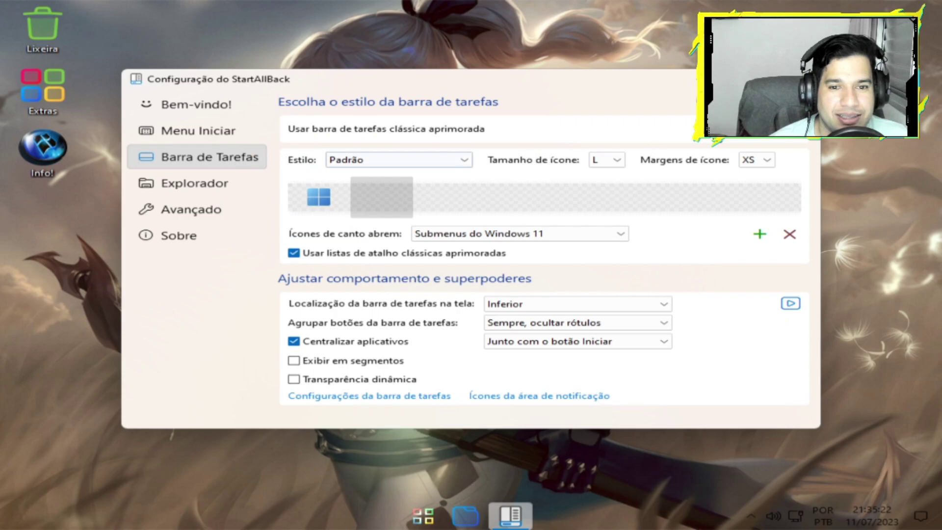
key("alt+F4")
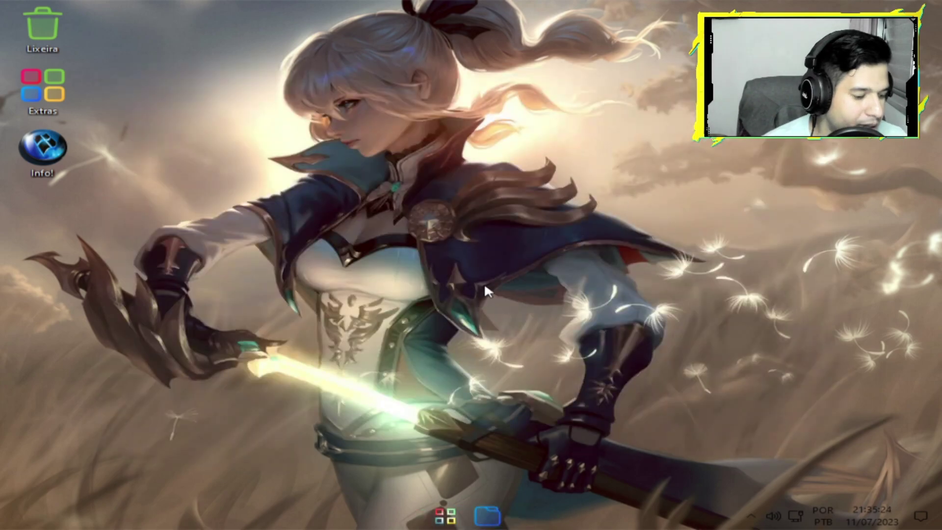
Step: Run winver to view the Windows version and build information
key("super+r")
type("w")
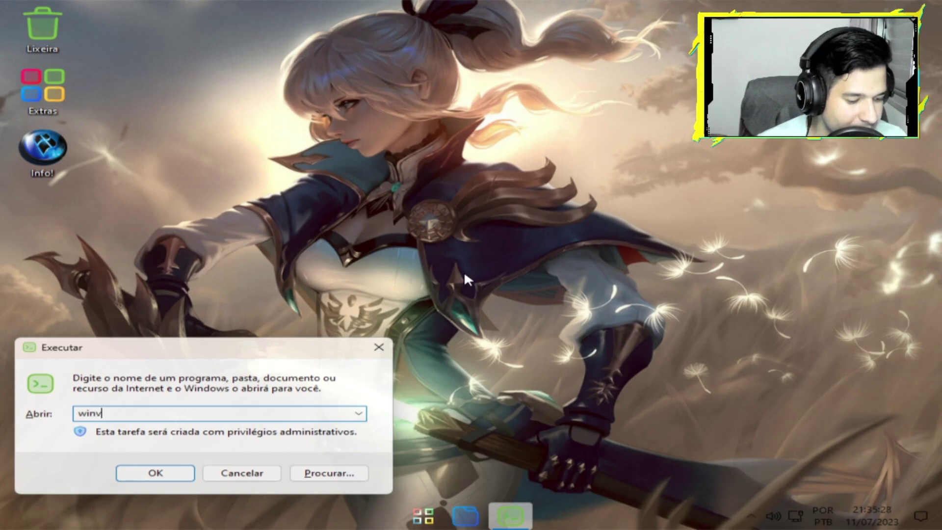
type("inver")
key("Return")
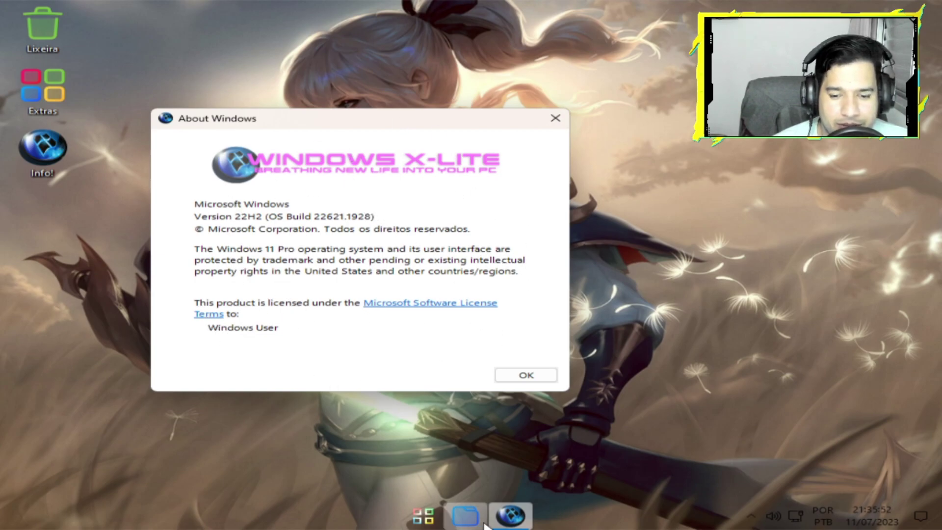
Step: Browse the Start menu's Aplicativos and X-Lite Tools folders and run Windows Print Spooler Off
left_click(424, 523)
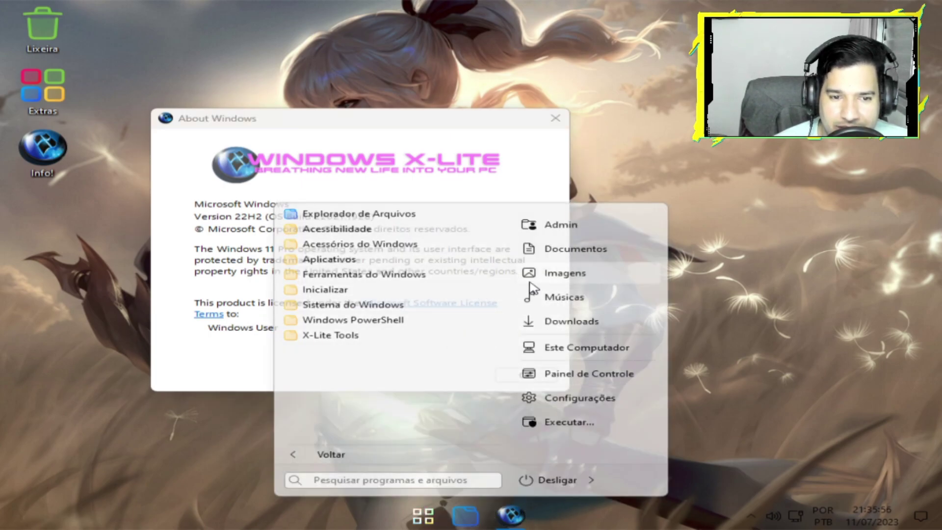
left_click(330, 260)
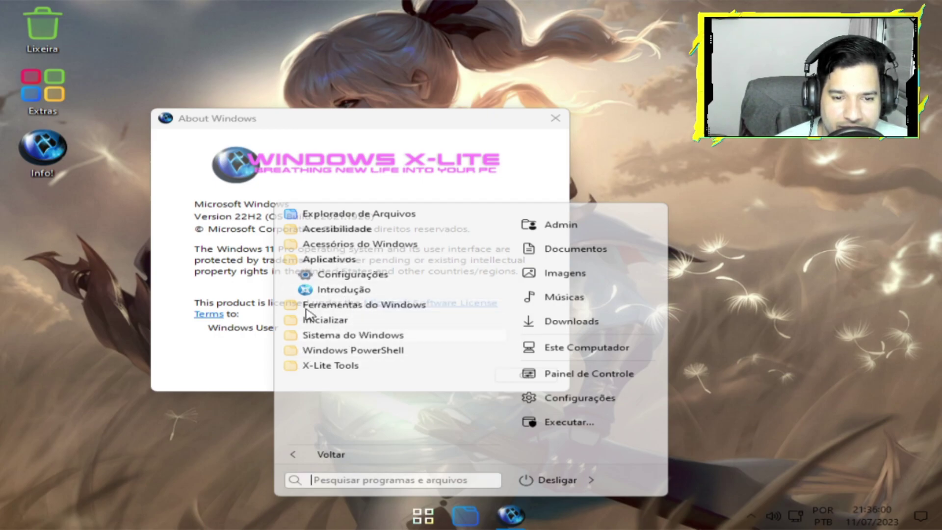
left_click(333, 367)
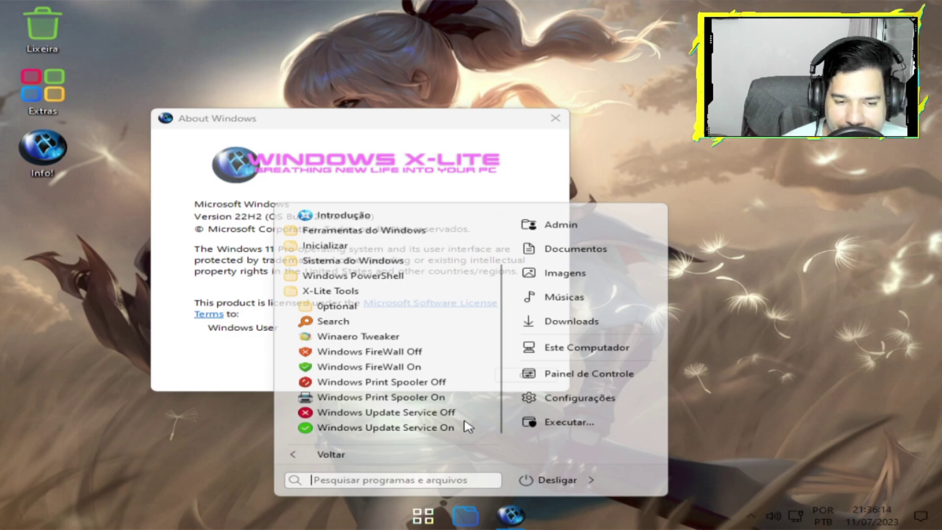
left_click(417, 383)
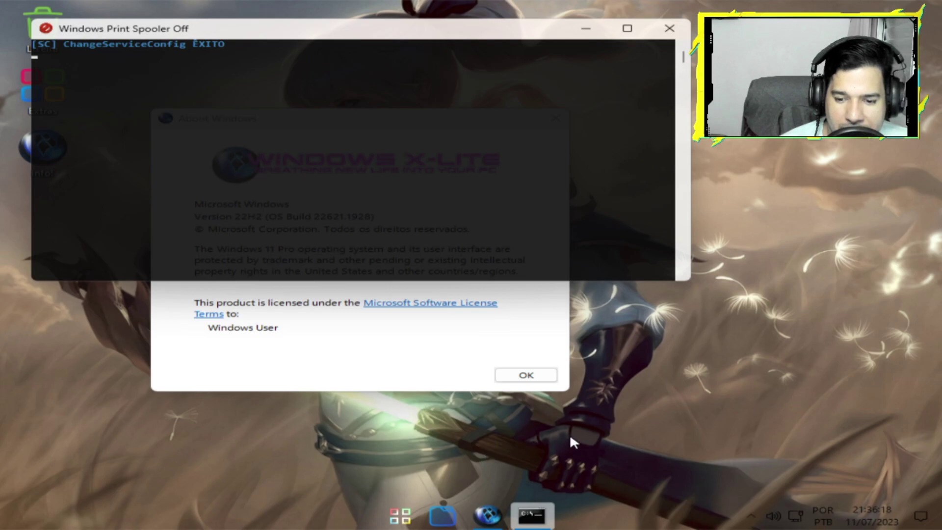
Step: Open the desktop's personalization settings and apply the dark theme with the hooded character
right_click(678, 343)
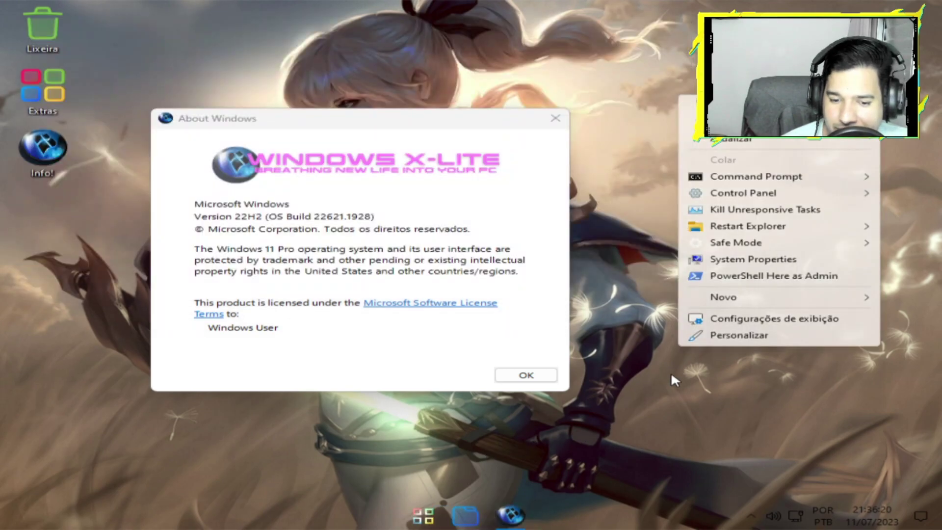
left_click(718, 335)
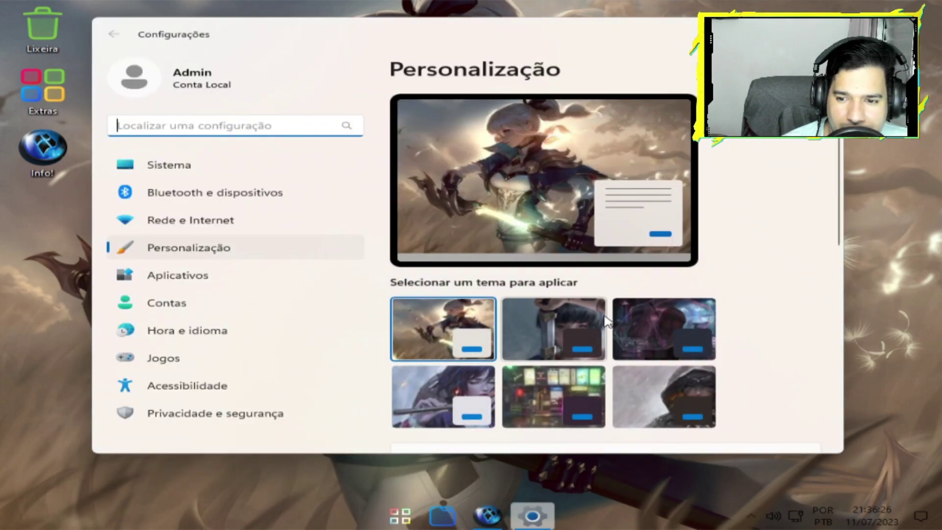
left_click(637, 397)
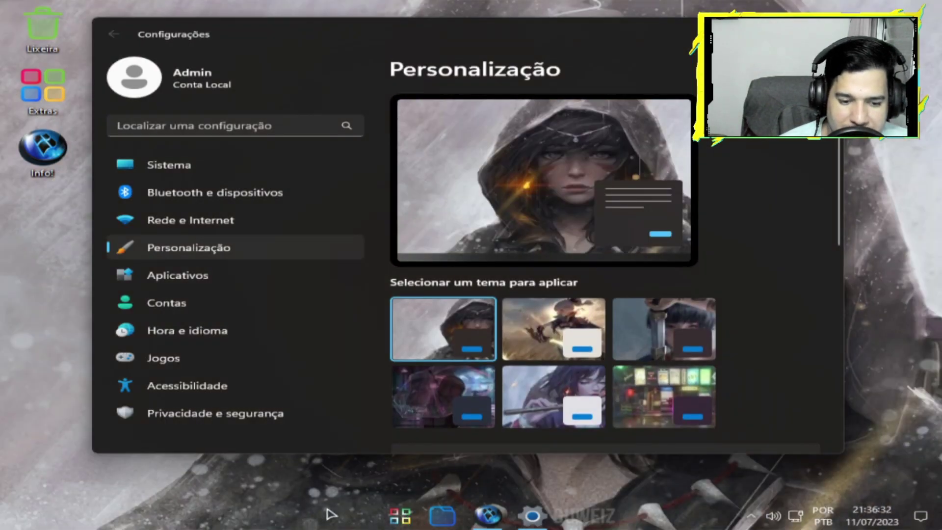
Step: Open the Search tool from the X-Lite Tools folder of the Start menu and view its file list
left_click(408, 515)
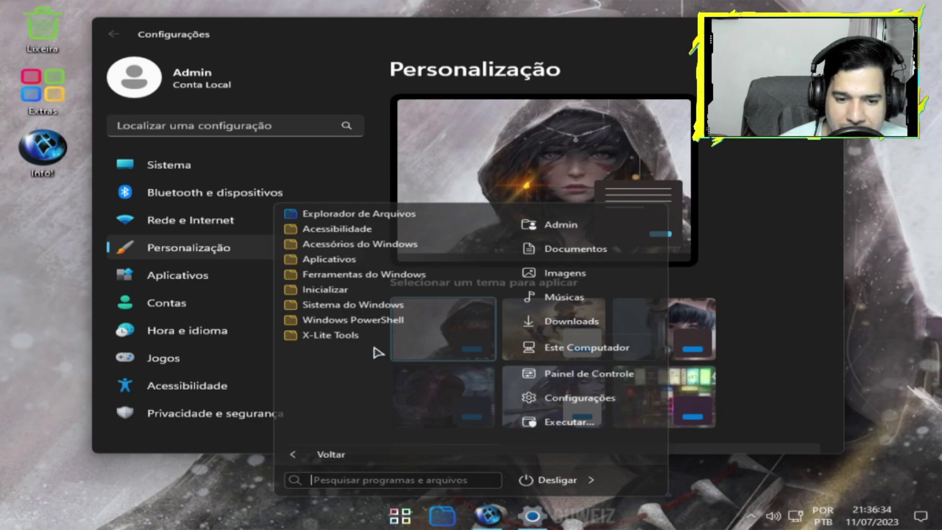
left_click(355, 339)
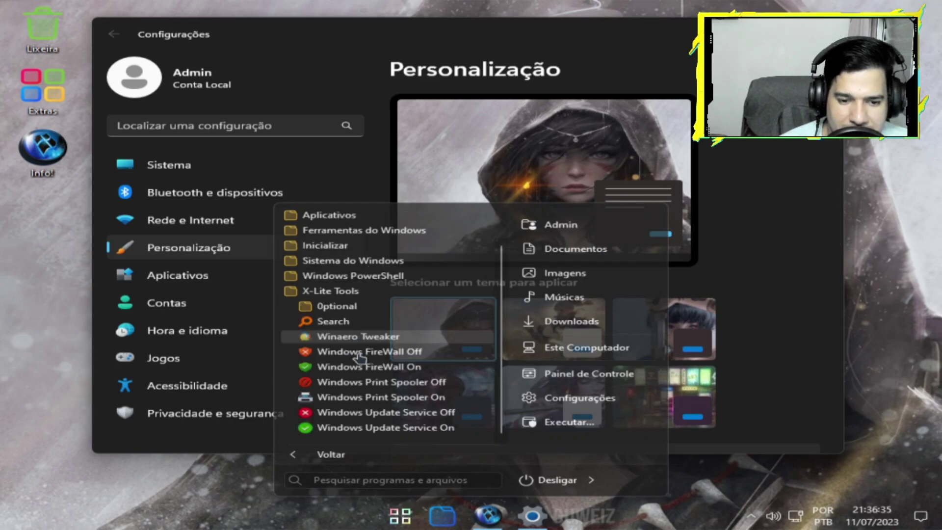
left_click(396, 325)
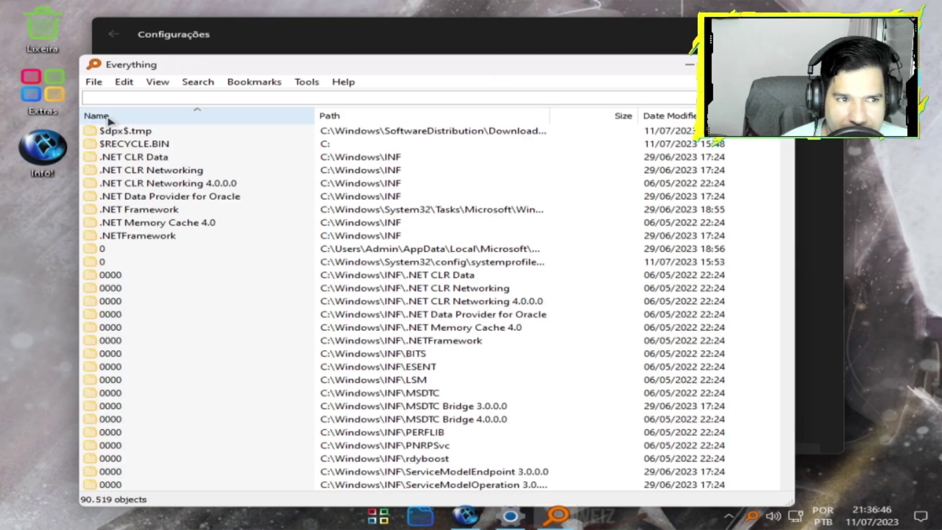
Step: Run Windows FireWall On from the X-Lite Tools folder of the Start menu
left_click(465, 516)
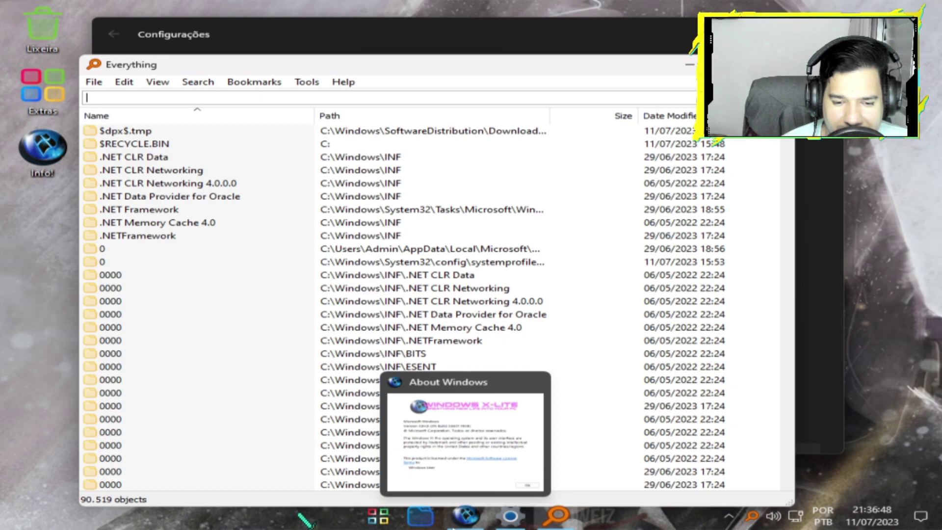
left_click(377, 516)
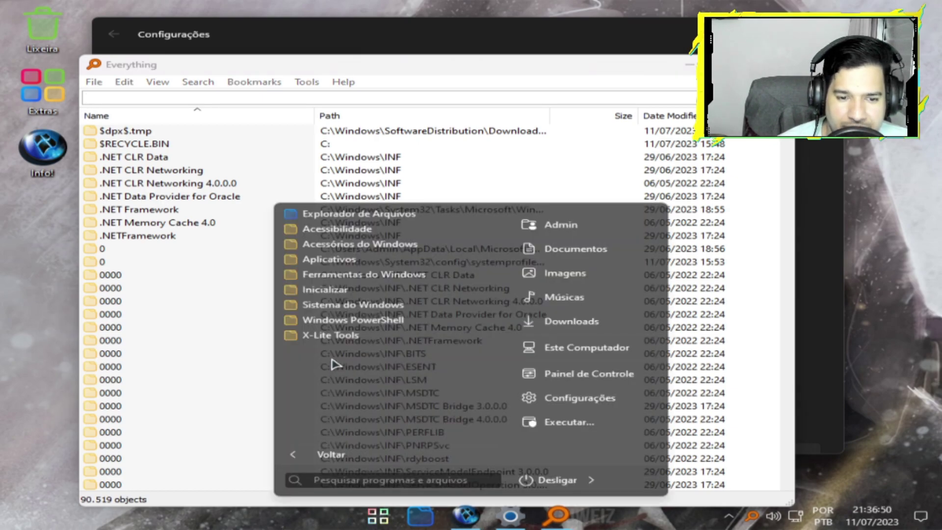
left_click(330, 335)
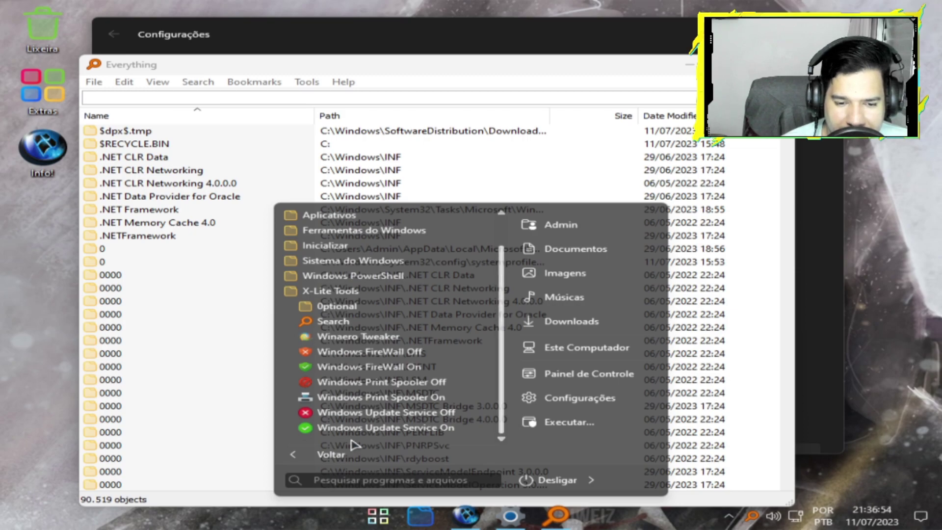
left_click(409, 367)
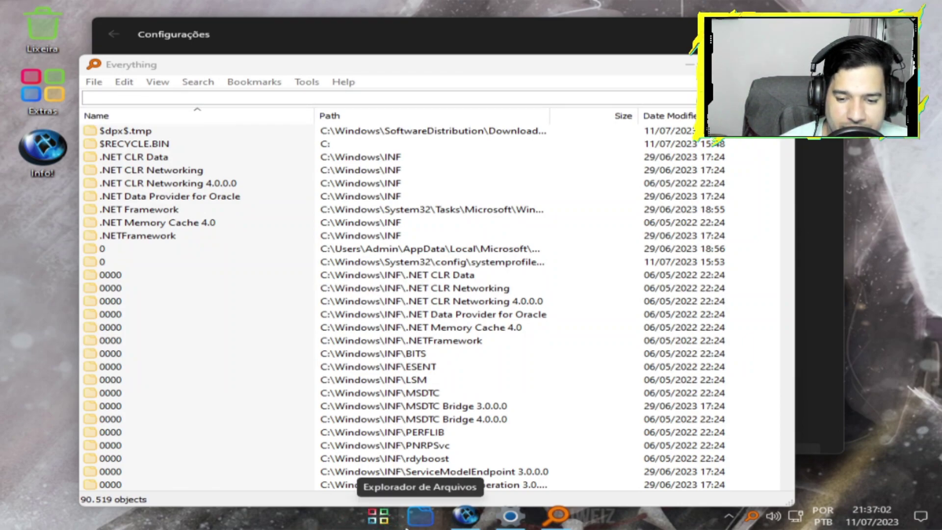
Step: Review the utilities listed in the Start menu's X-Lite Tools folder
left_click(378, 516)
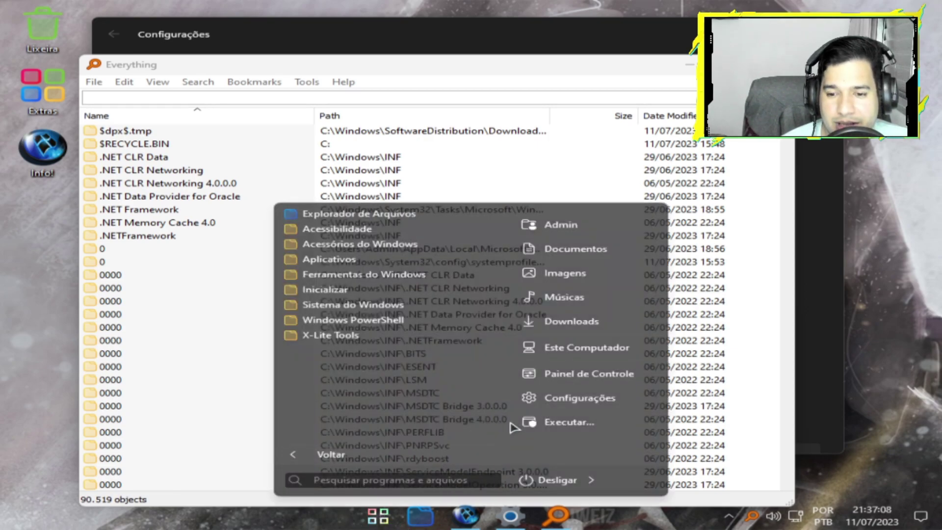
left_click(334, 337)
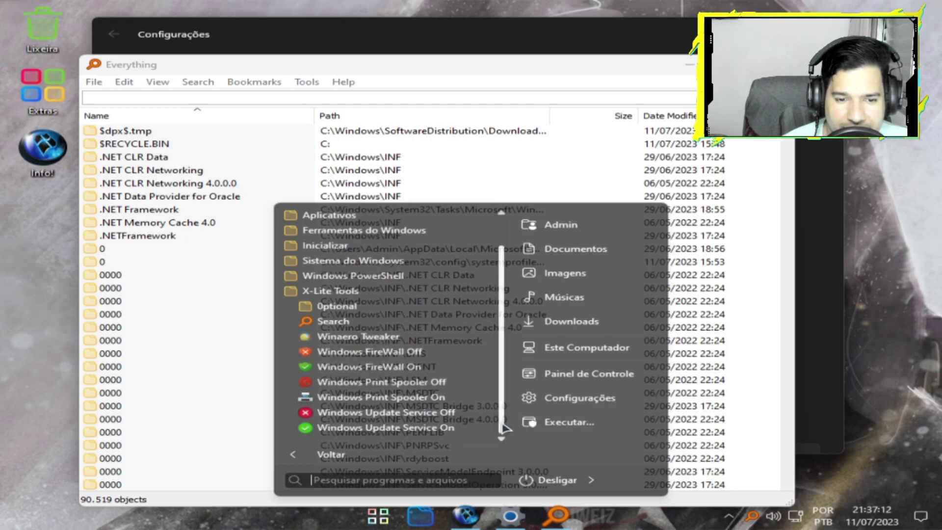
scroll(505, 428, "up", 1)
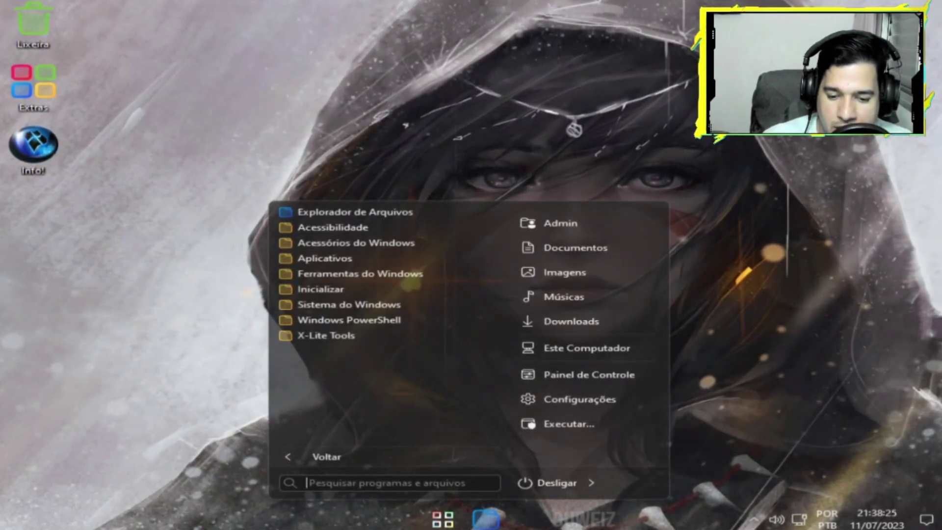
Step: Open Programas e Recursos from Painel de Controle and examine the installed programs and all columns of the installed updates
left_click(569, 377)
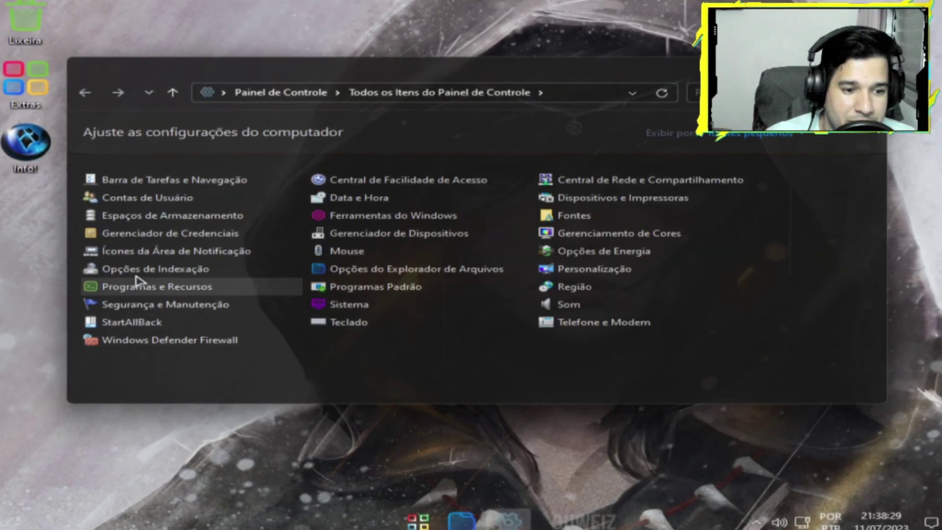
left_click(131, 288)
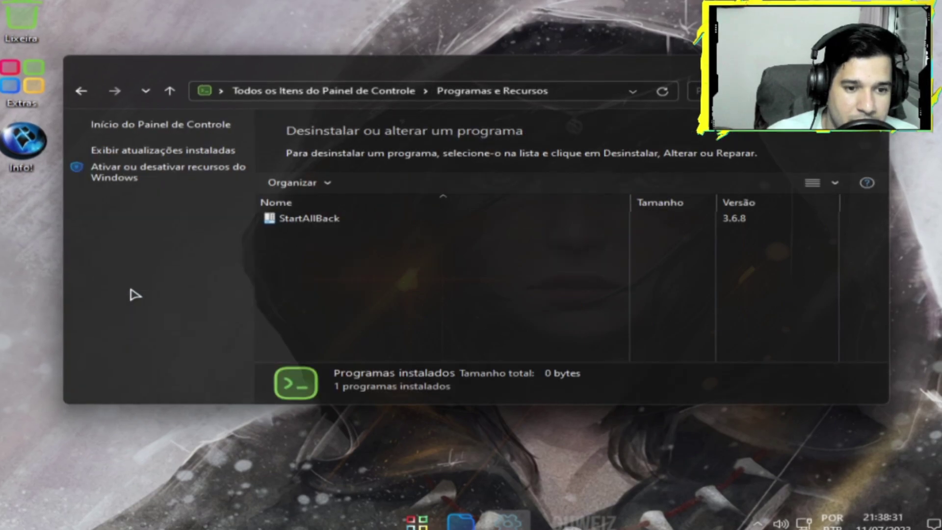
left_click(181, 155)
left_click_drag(588, 363, 789, 352)
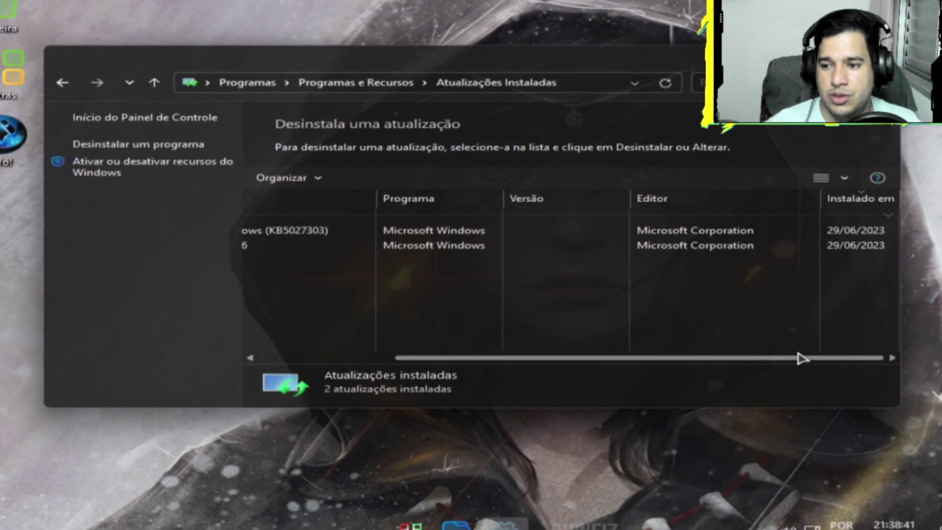
left_click_drag(799, 355, 482, 370)
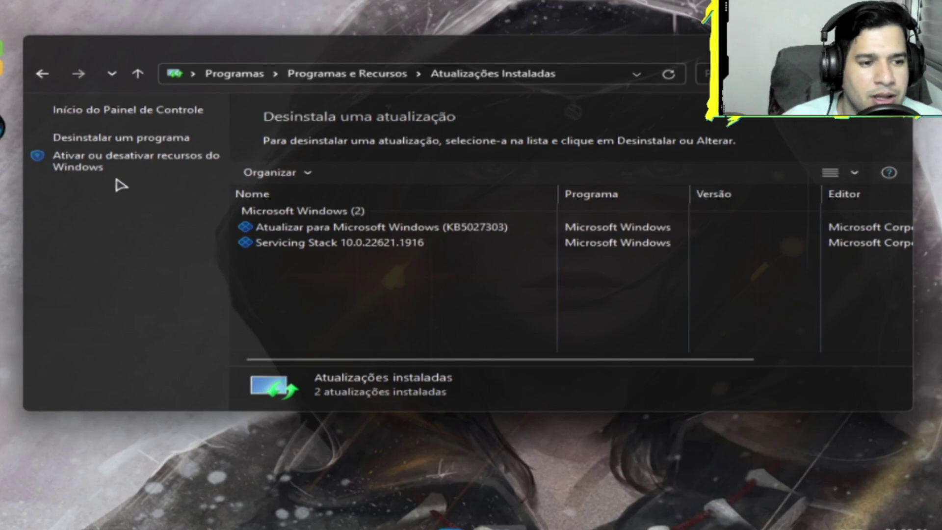
Step: Try to open Ativar ou desativar recursos do Windows and close the Control Panel window
left_click(102, 169)
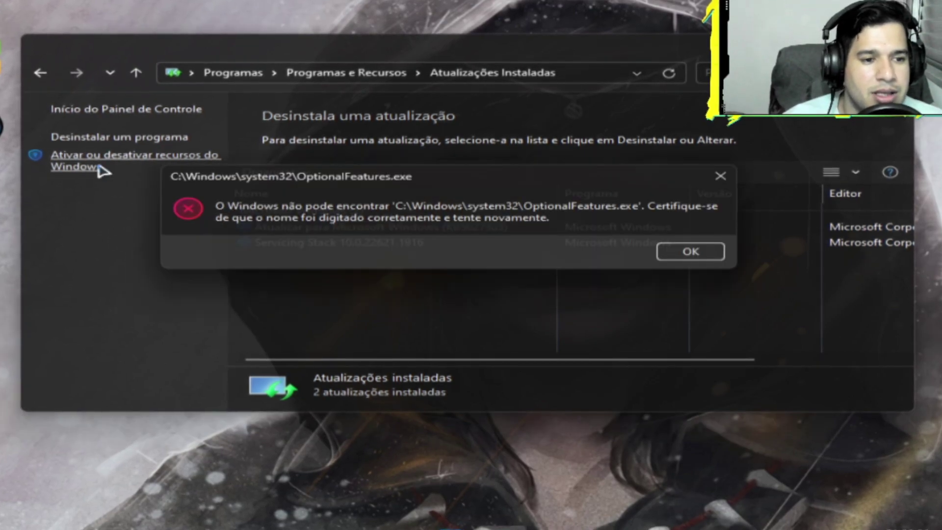
left_click(707, 253)
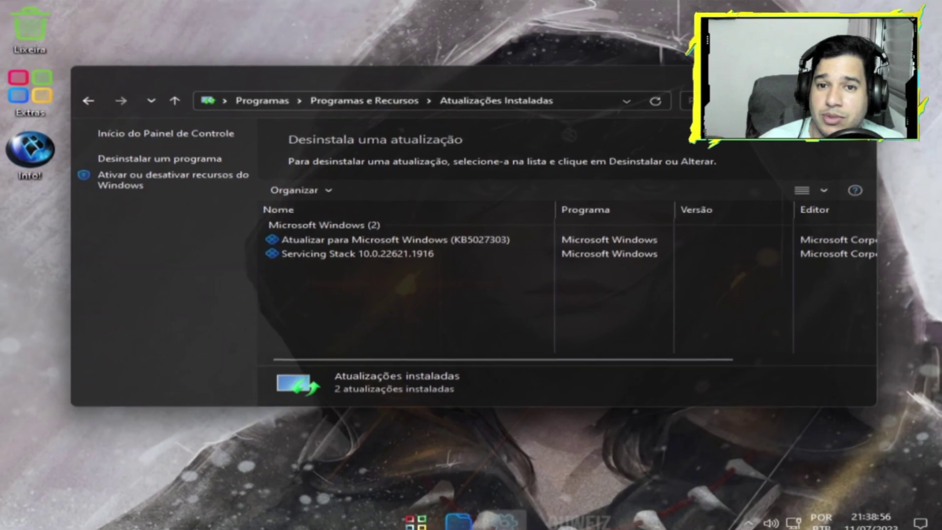
left_click(904, 41)
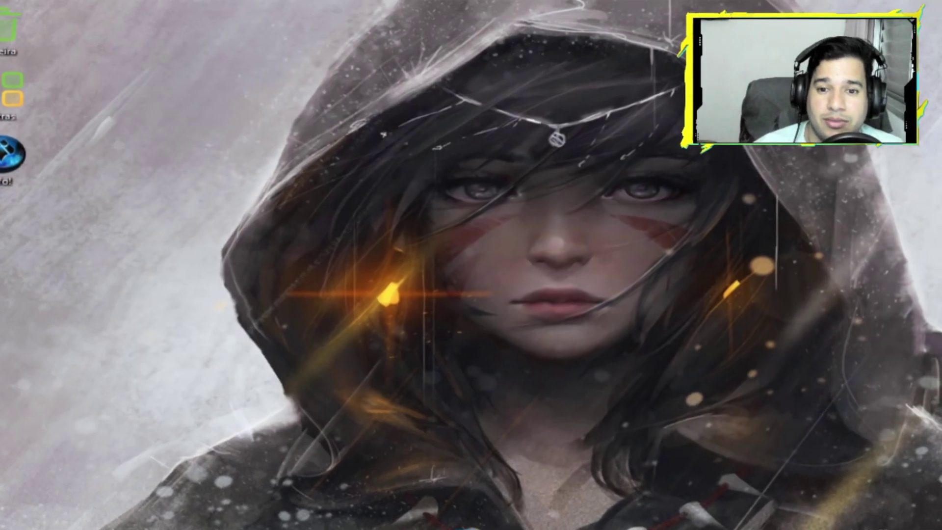